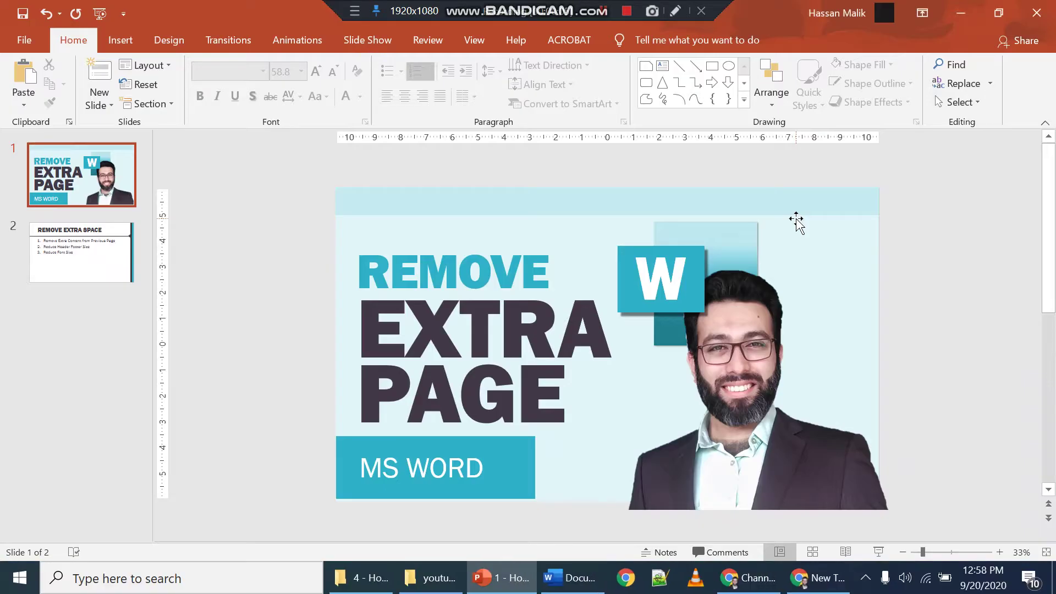
# Switch from the PowerPoint title slide to Word's Document1 with the bordered Lorem ipsum table
pyautogui.click(569, 578)
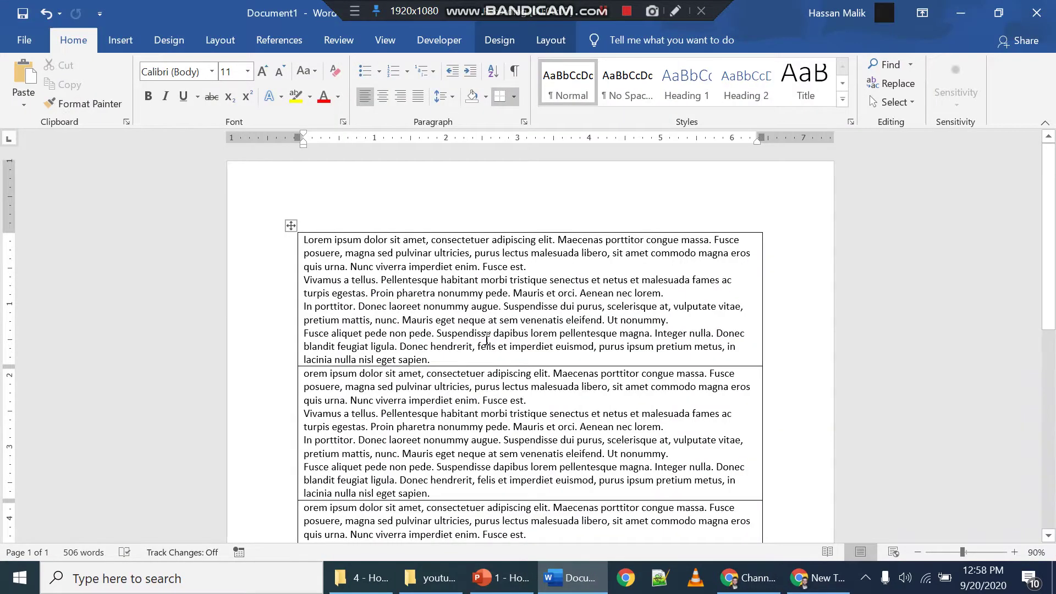
# Undo the earlier table edits until the last row's 'Donec ut est…' paragraph runs onto page 2
pyautogui.hotkey('ctrl', 'z')
pyautogui.hotkey('ctrl', 'z')
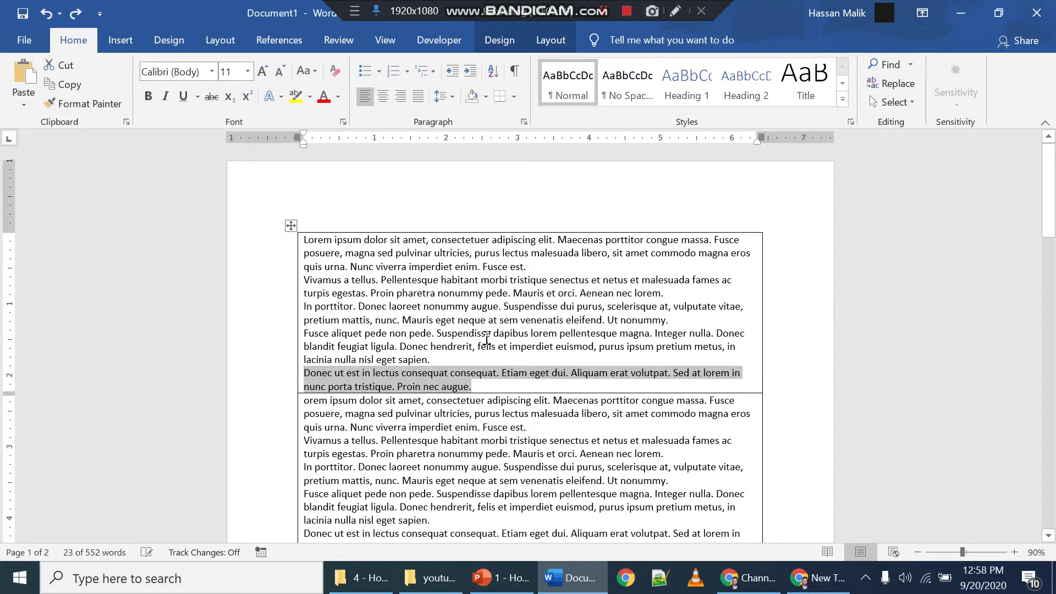
pyautogui.hotkey('ctrl', 'z')
pyautogui.hotkey('ctrl', 'z')
pyautogui.hotkey('ctrl', 'z')
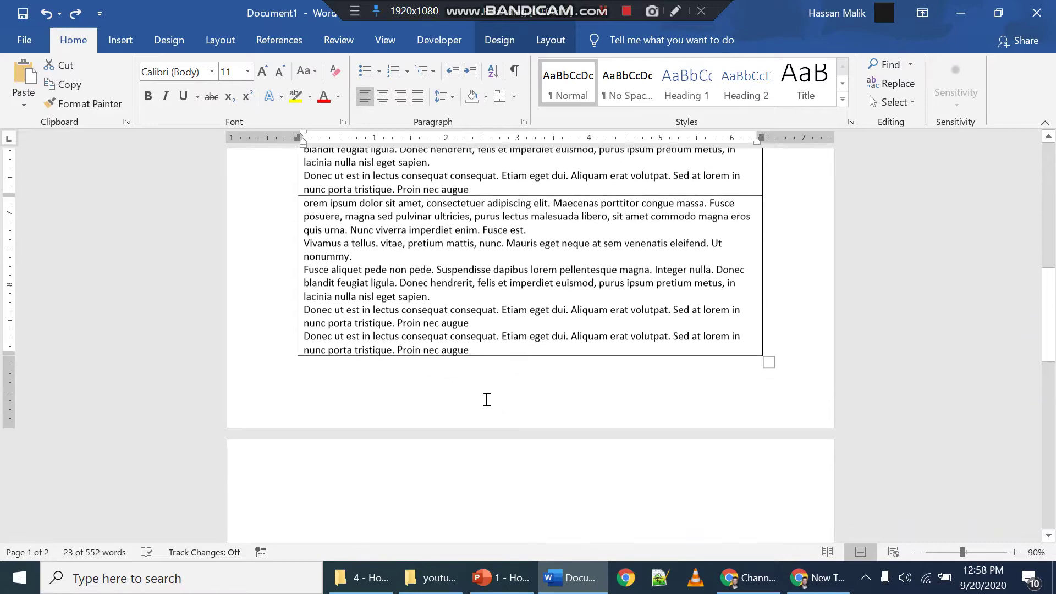
pyautogui.hotkey('ctrl', 'z')
pyautogui.hotkey('ctrl', 'z')
pyautogui.hotkey('ctrl', 'z')
pyautogui.hotkey('ctrl', 'z')
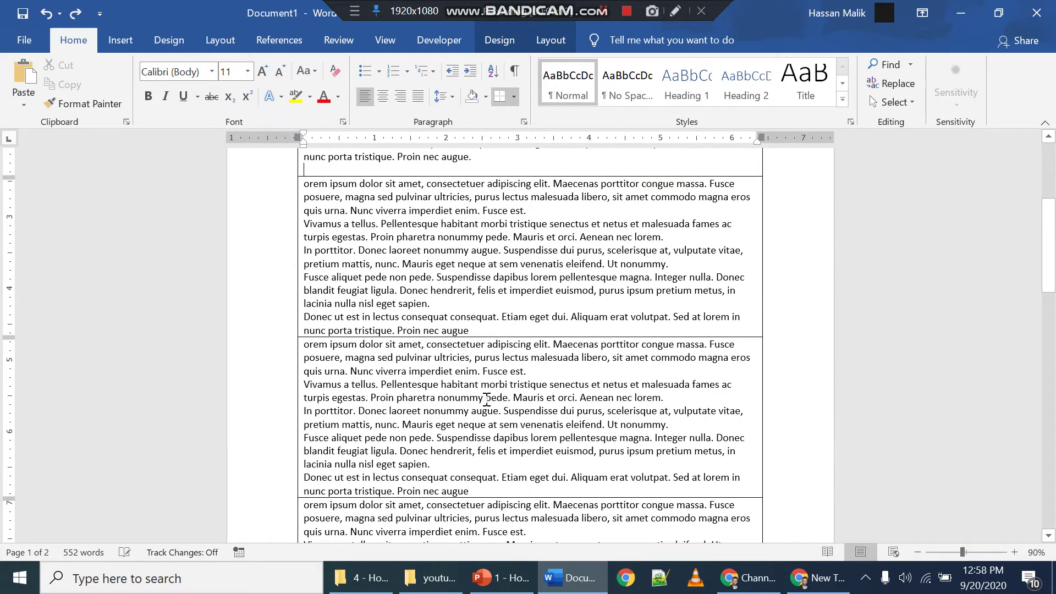
pyautogui.hotkey('ctrl', 'z')
pyautogui.hotkey('ctrl', 'z')
pyautogui.hotkey('ctrl', 'z')
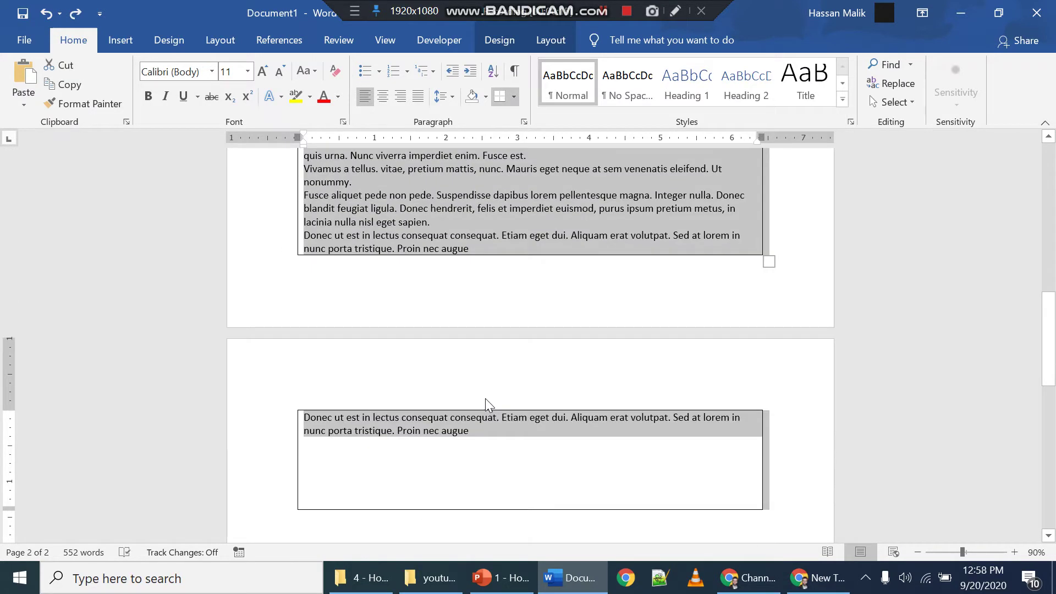
pyautogui.hotkey('ctrl', 'z')
pyautogui.hotkey('ctrl', 'z')
pyautogui.hotkey('ctrl', 'z')
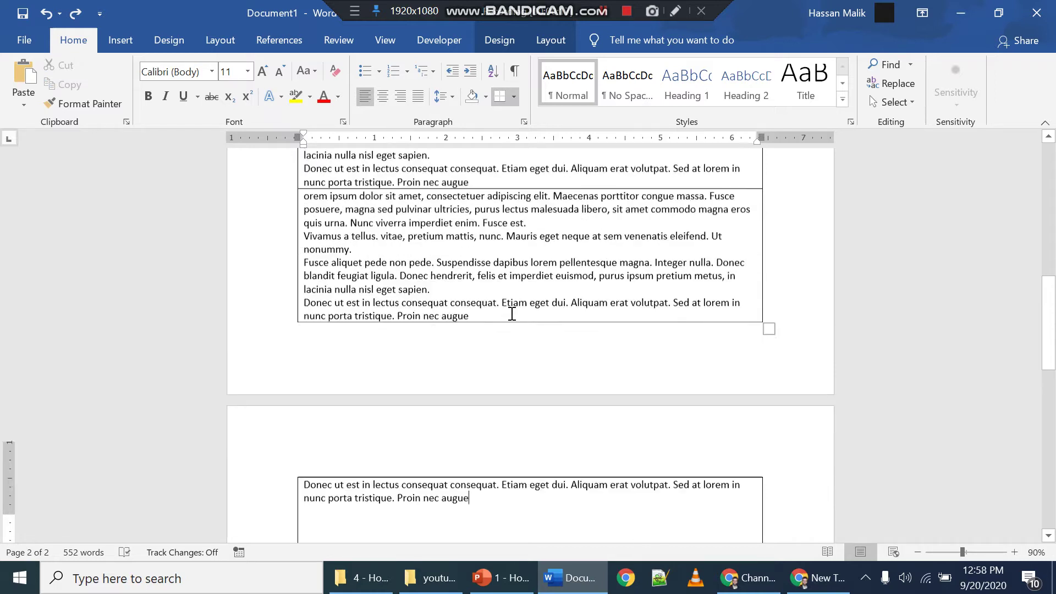
pyautogui.scroll(-15, 486, 389)
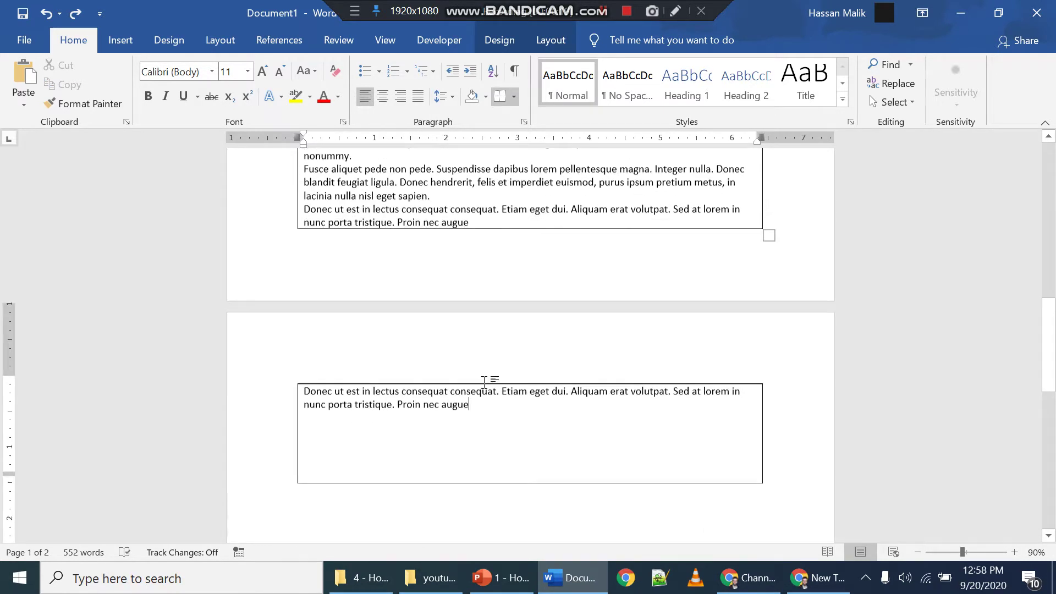
pyautogui.scroll(15, 485, 407)
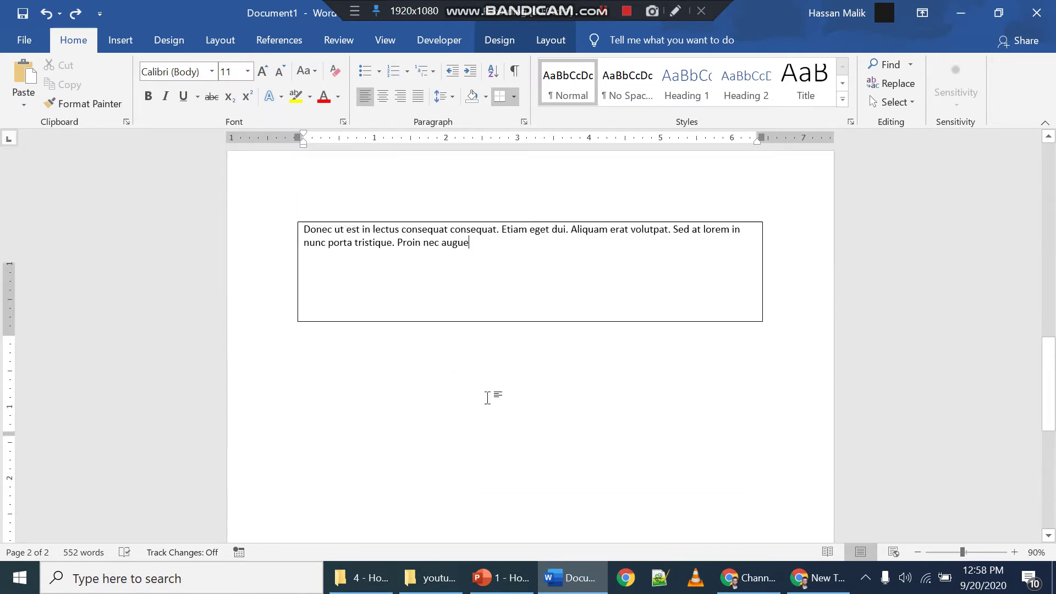
pyautogui.hotkey('ctrl', 'z')
pyautogui.hotkey('ctrl', 'z')
pyautogui.hotkey('ctrl', 'z')
pyautogui.hotkey('ctrl', 'z')
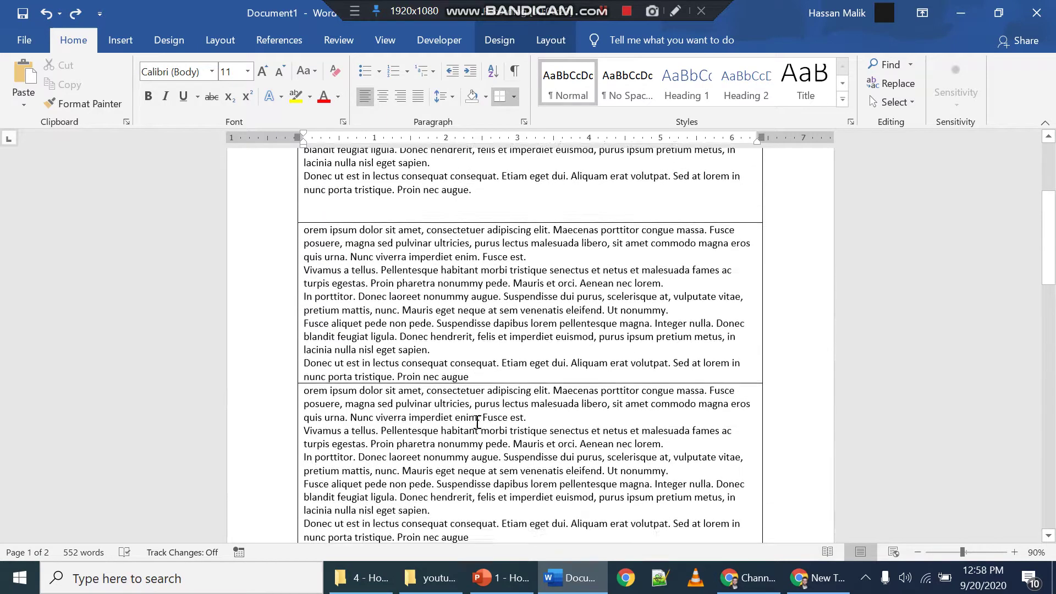
# Drag the page-2 row's bottom border upward so the row fits its text
pyautogui.scroll(-1, 483, 507)
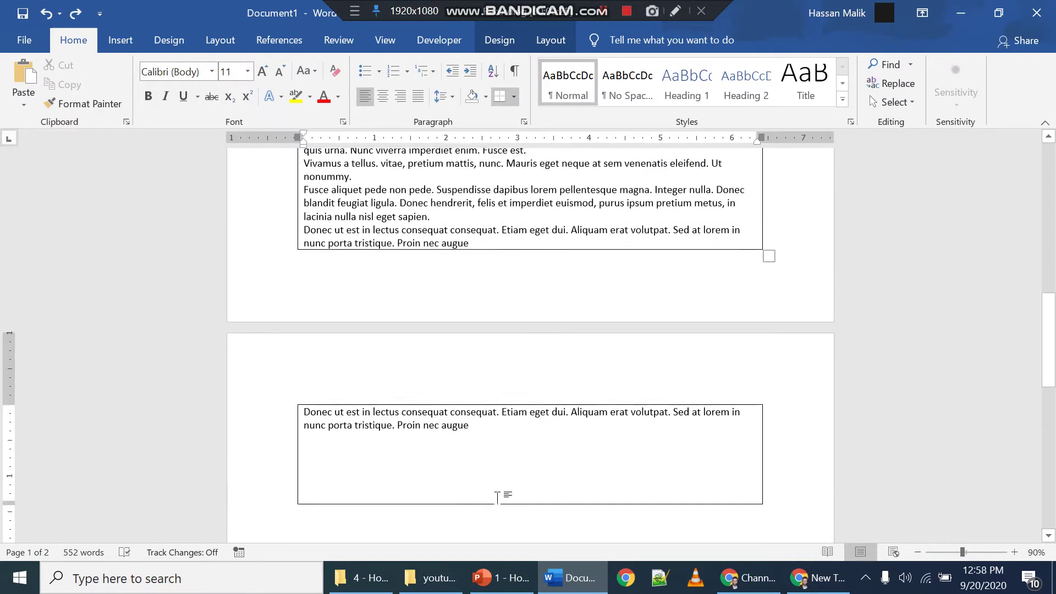
pyautogui.moveTo(498, 504); pyautogui.dragTo(497, 432)
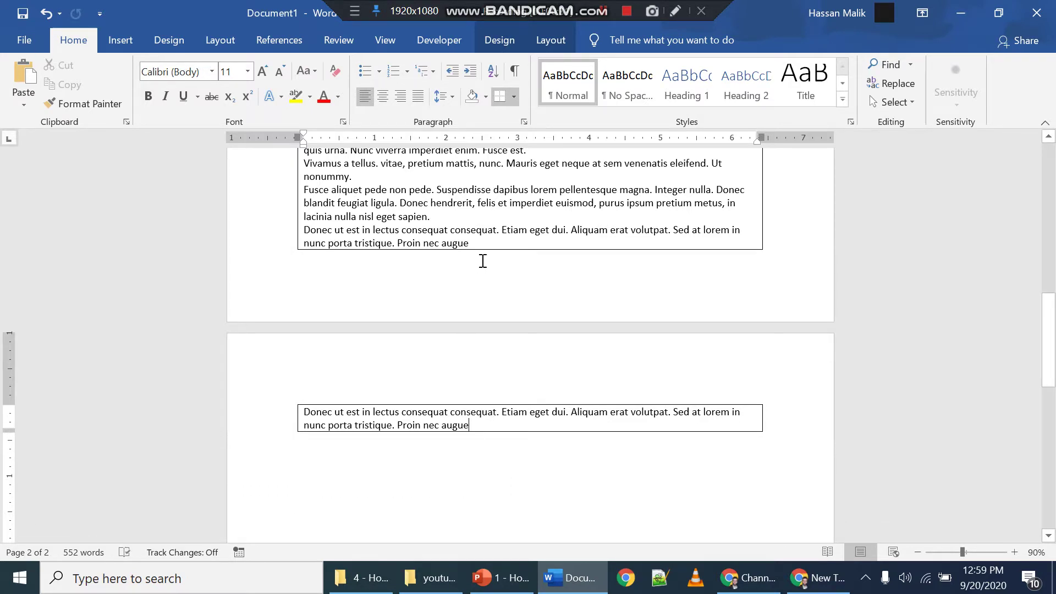
pyautogui.scroll(1, 498, 261)
pyautogui.moveTo(492, 276); pyautogui.dragTo(466, 255)
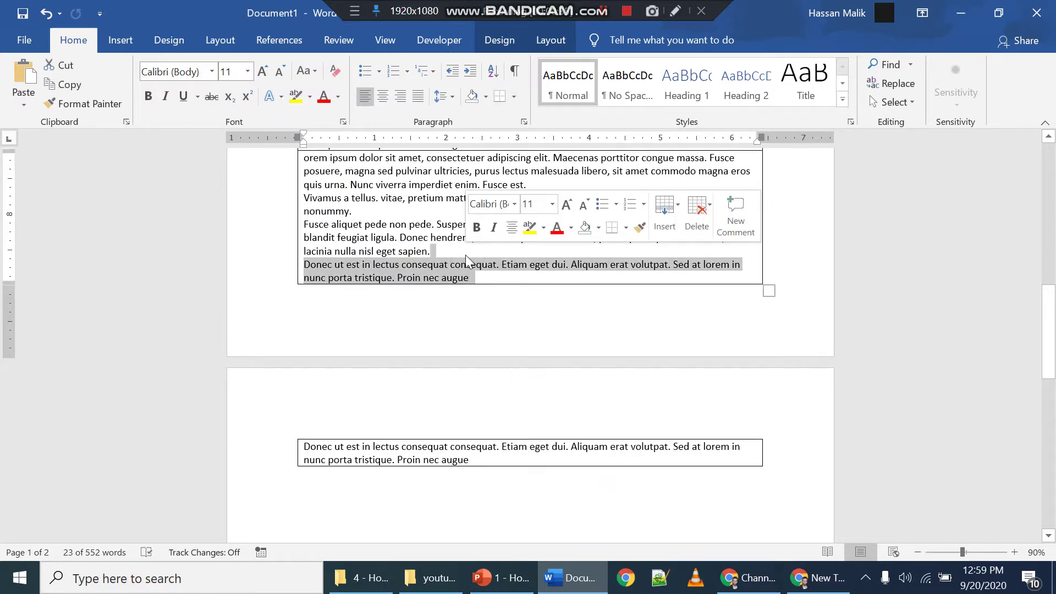
# Delete the final 'Donec ut est…' paragraph, restore it, and put the caret after 'augue'
pyautogui.press('Delete')
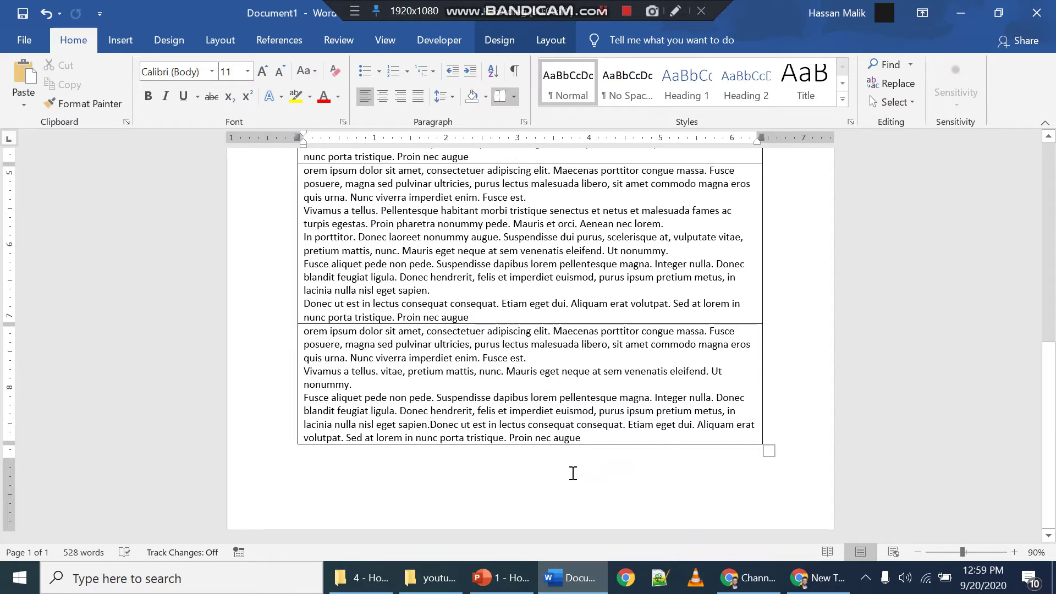
pyautogui.hotkey('ctrl', 'z')
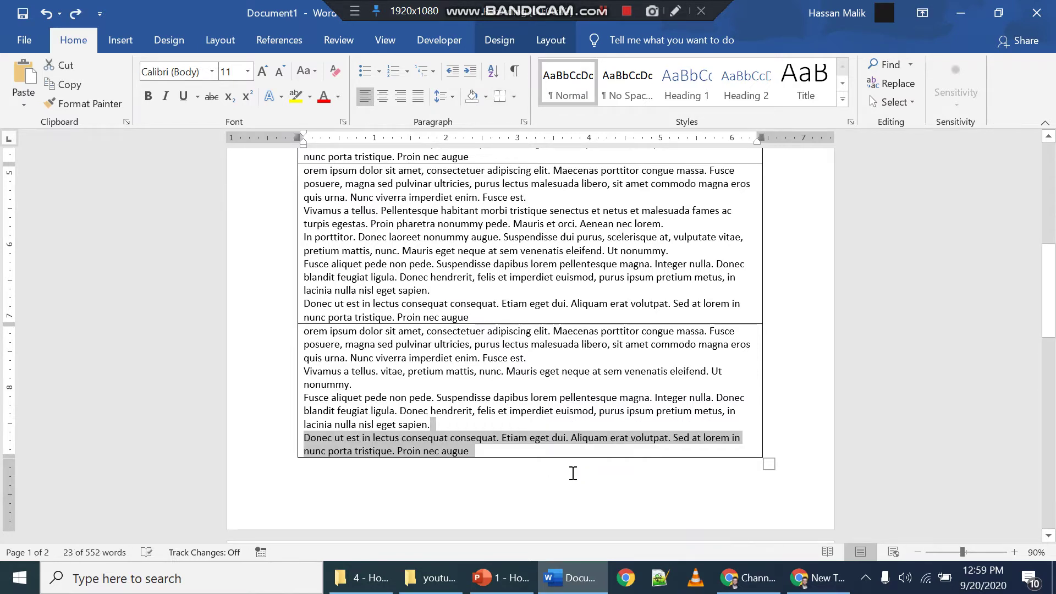
pyautogui.scroll(-5, 573, 473)
pyautogui.scroll(2, 570, 424)
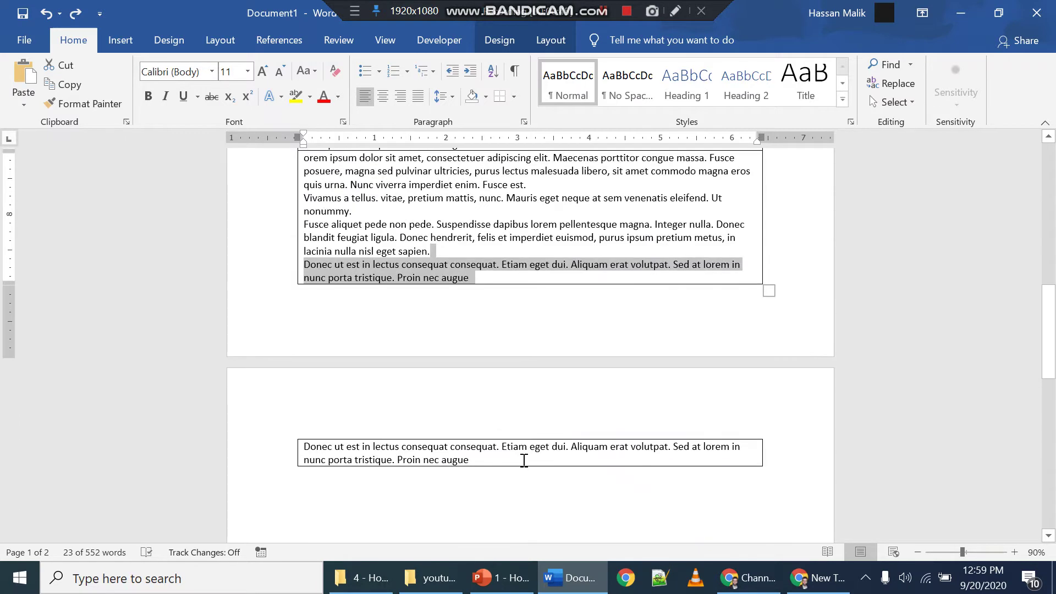
pyautogui.click(520, 465)
# Select and delete the paragraph in the page-2 table row, leaving the row empty
pyautogui.doubleClick(281, 453)
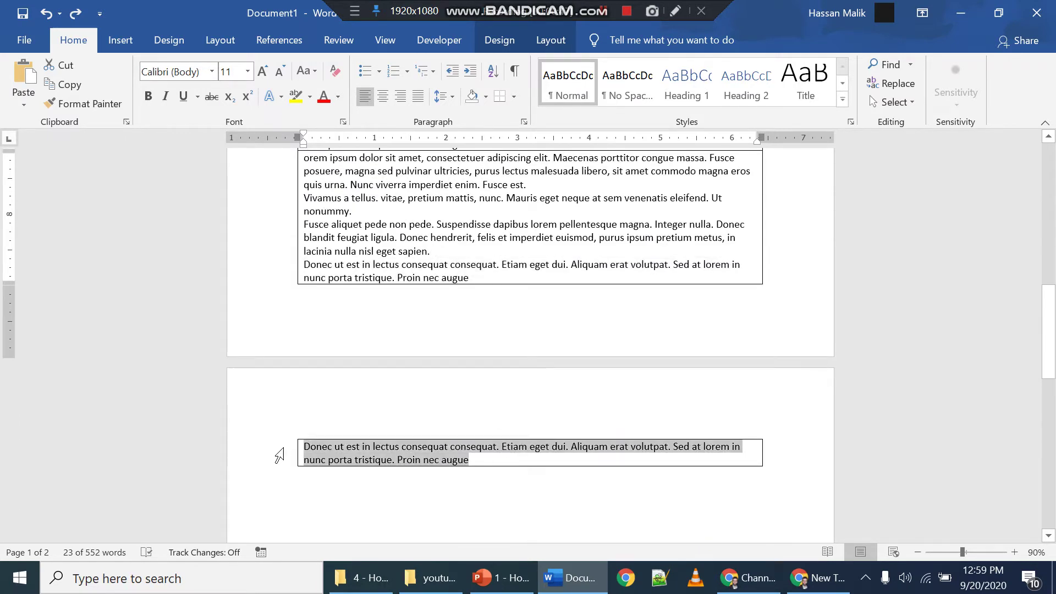
pyautogui.press('Delete')
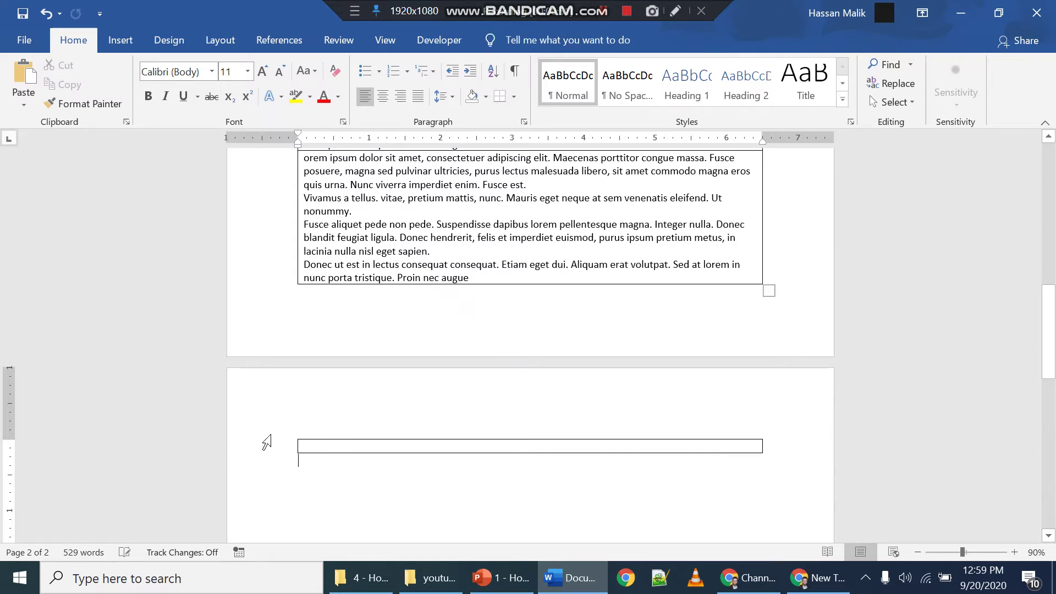
pyautogui.click(266, 446)
pyautogui.click(358, 479)
# Undo and redo the deletion to check the empty page-2 row, then show formatting marks
pyautogui.scroll(-6, 483, 479)
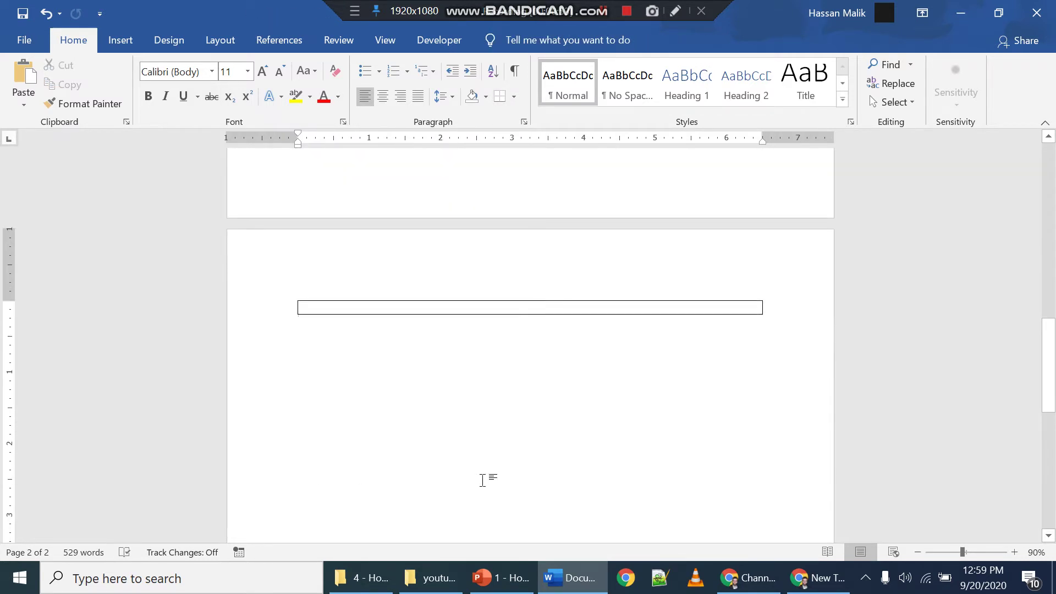
pyautogui.scroll(5, 481, 489)
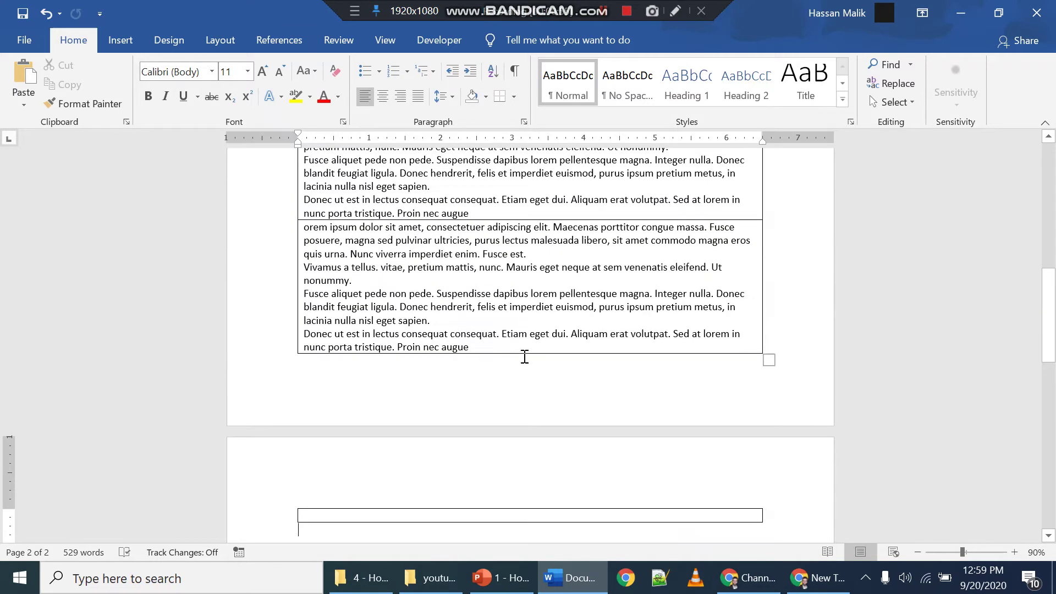
pyautogui.click(516, 346)
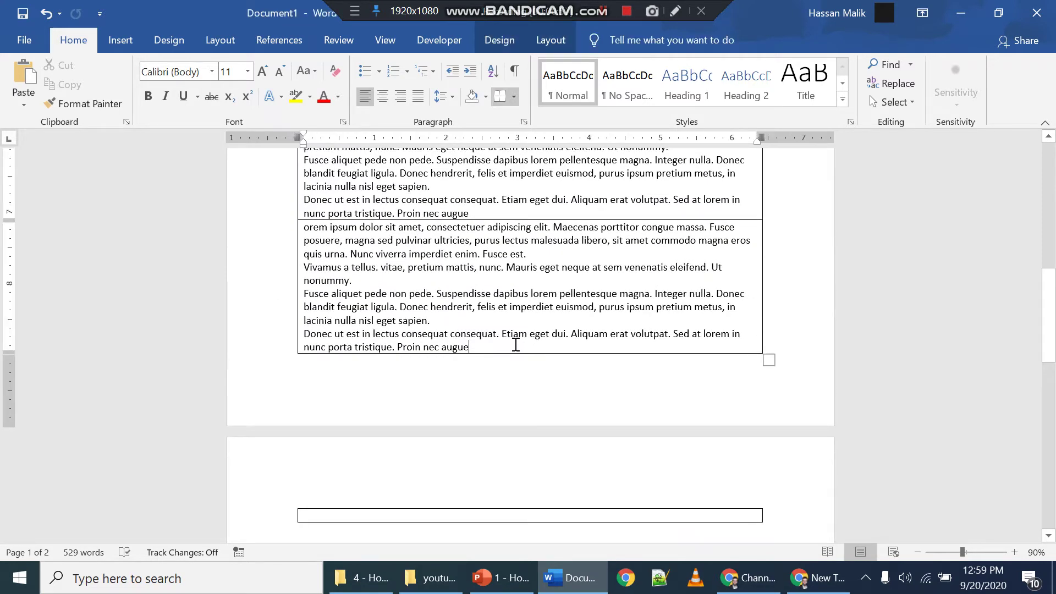
pyautogui.hotkey('ctrl', 'z')
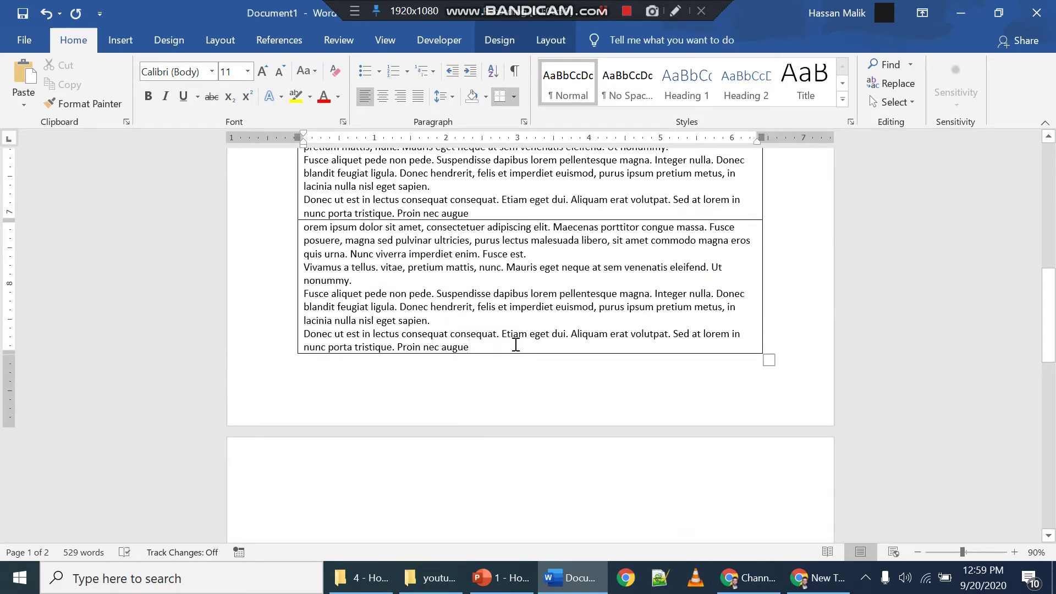
pyautogui.hotkey('ctrl', 'z')
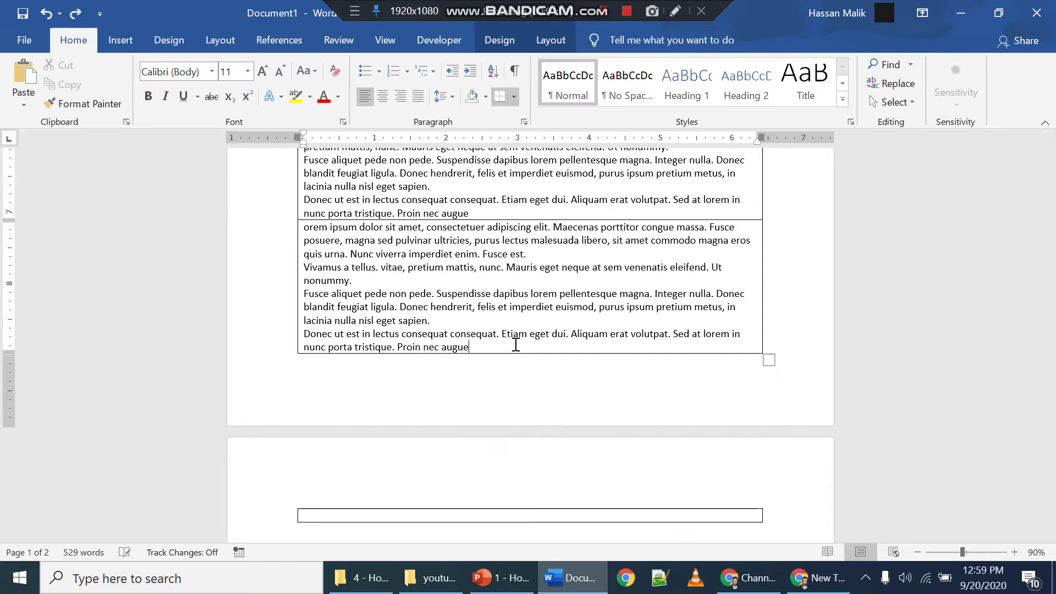
pyautogui.click(516, 74)
# Delete the empty page-2 table row from after 'augue', leaving only a blank paragraph mark on page 2
pyautogui.click(306, 516)
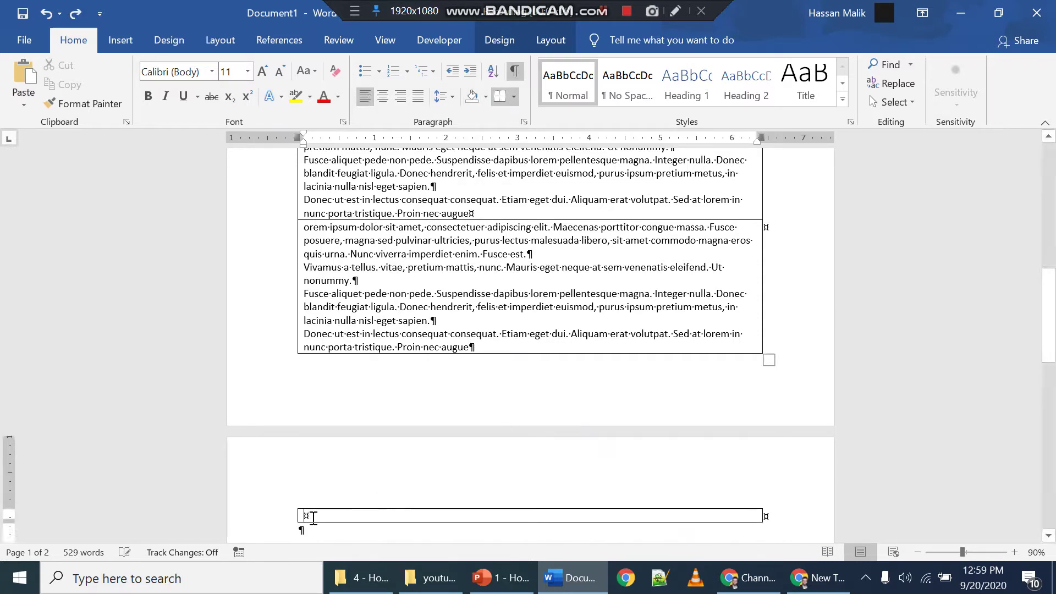
pyautogui.click(502, 347)
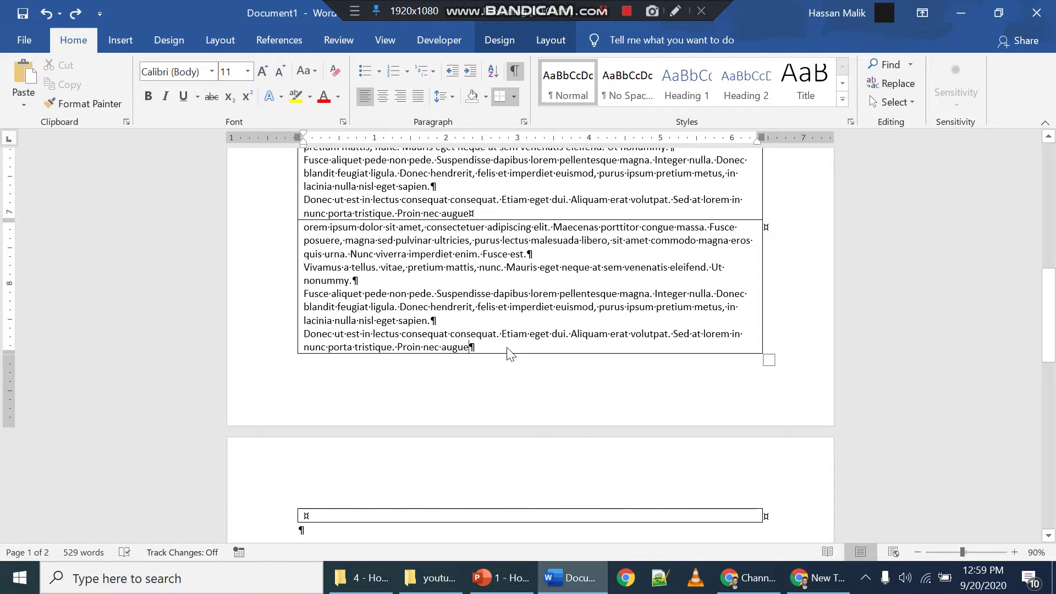
pyautogui.press('Delete')
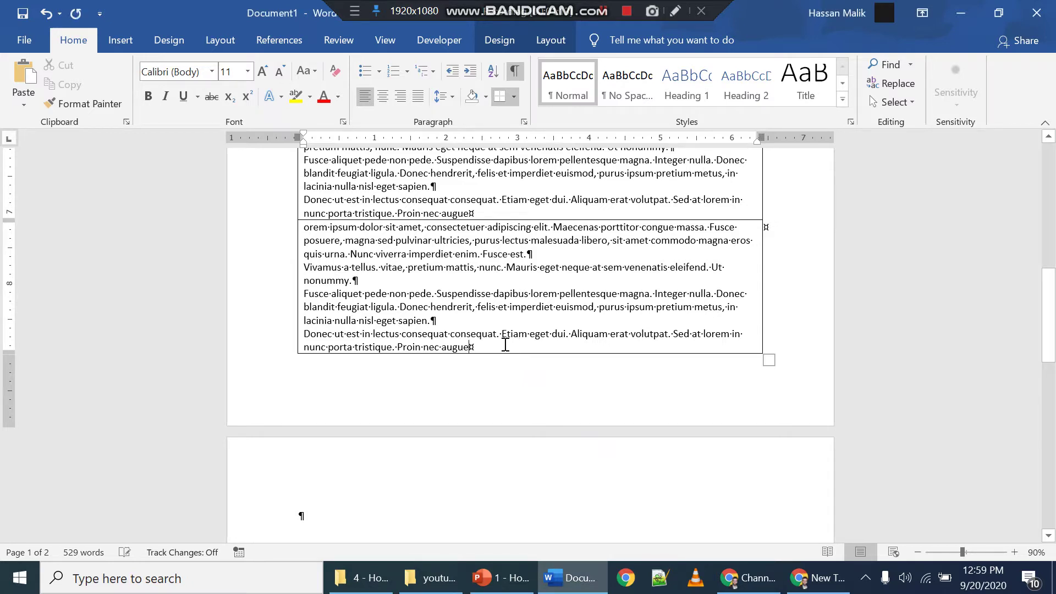
pyautogui.scroll(-2, 382, 464)
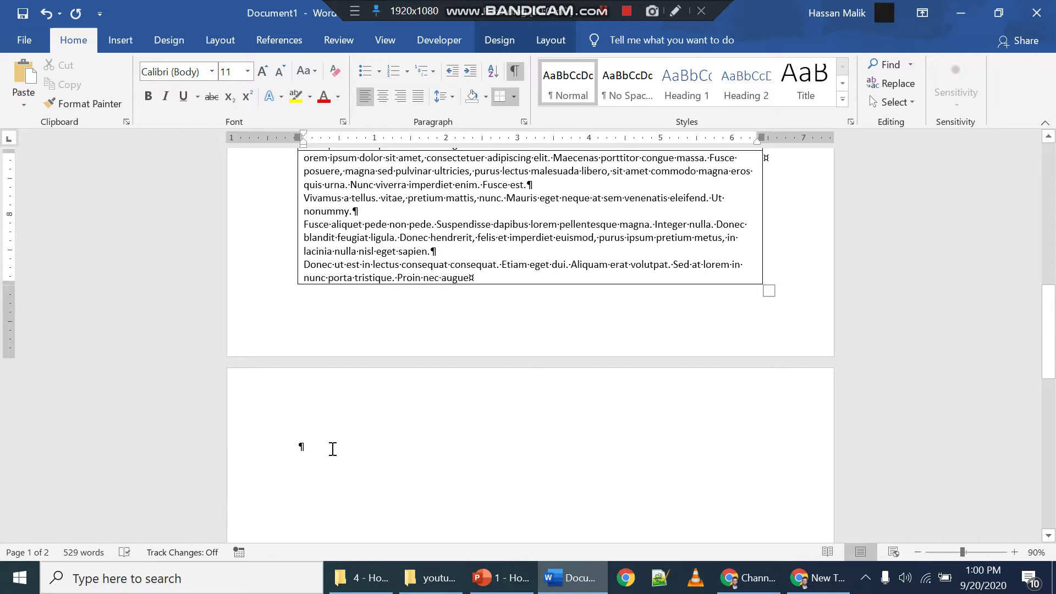
pyautogui.click(393, 474)
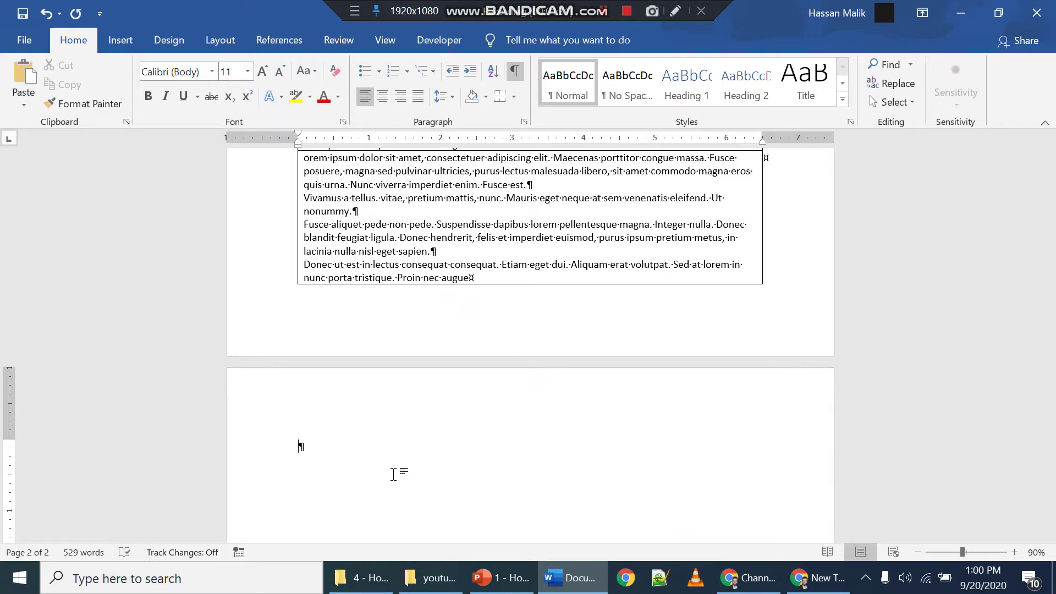
pyautogui.scroll(-3, 354, 477)
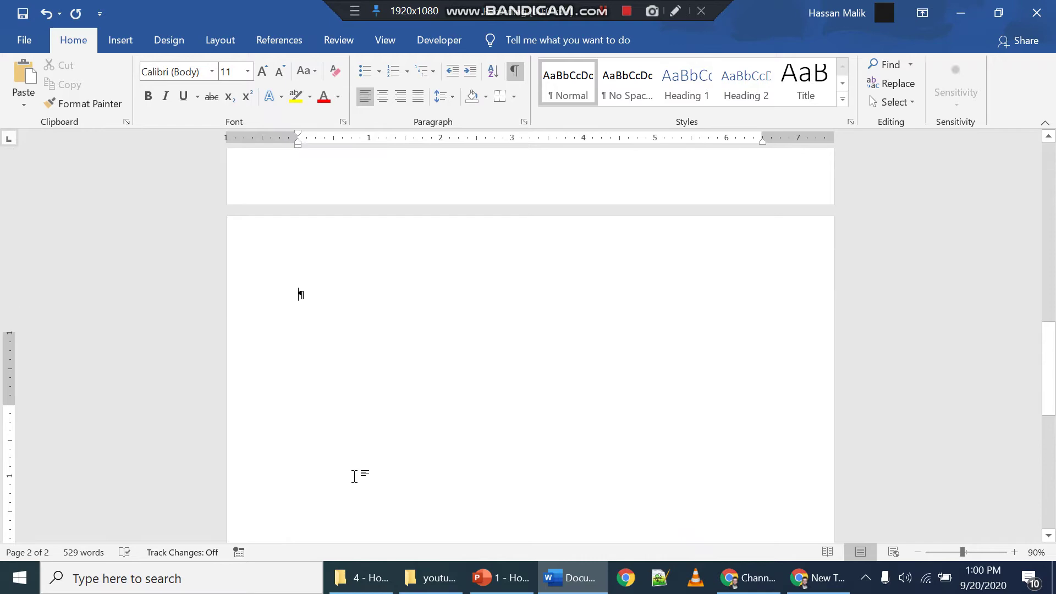
# Hide the formatting marks again
pyautogui.scroll(6, 354, 477)
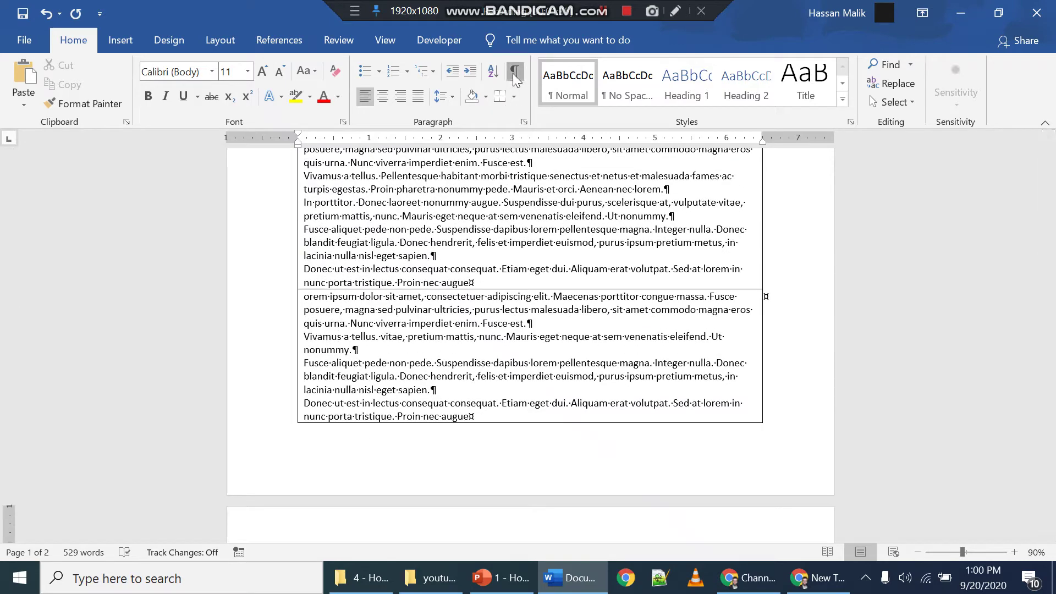
pyautogui.click(515, 79)
pyautogui.scroll(-2, 605, 413)
pyautogui.scroll(6, 469, 435)
pyautogui.scroll(2, 469, 420)
pyautogui.scroll(-6, 447, 458)
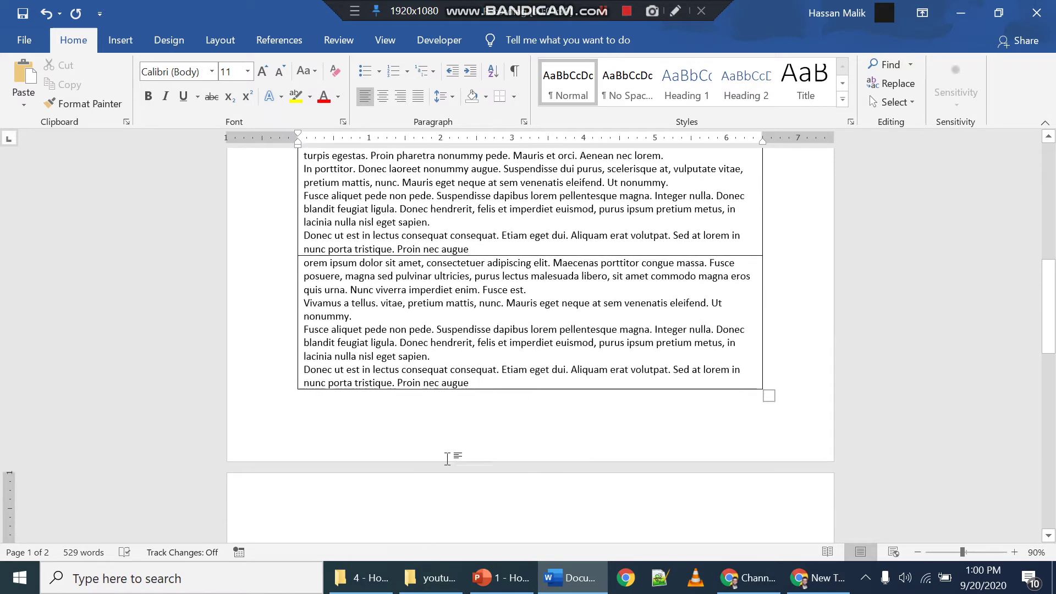
pyautogui.scroll(-2, 447, 458)
pyautogui.scroll(6, 427, 443)
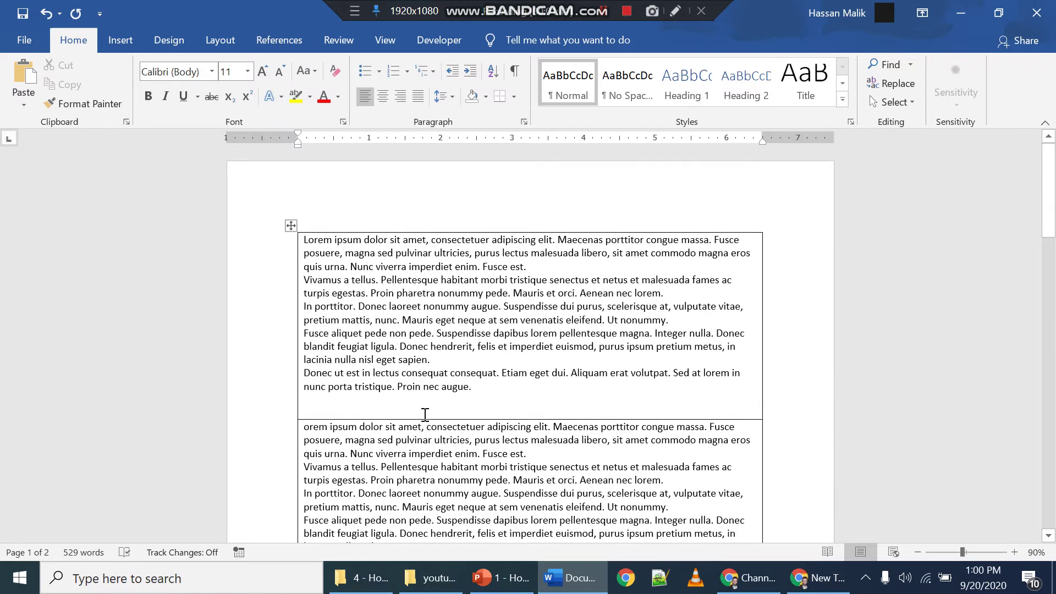
# Backspace away the empty line after 'augue' in the first cell, then undo the recent edits
pyautogui.click(425, 413)
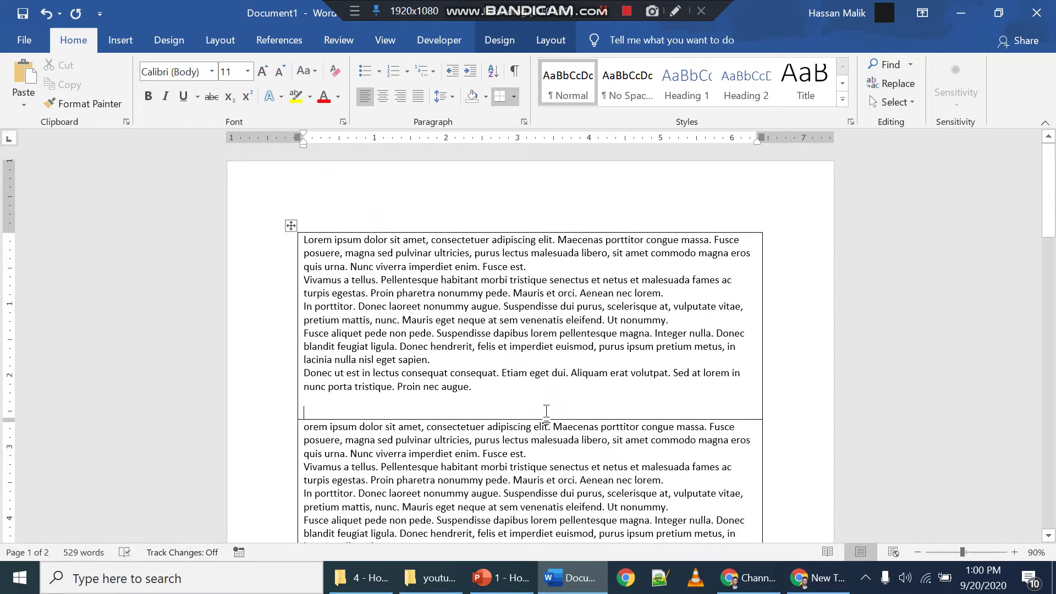
pyautogui.moveTo(542, 413); pyautogui.dragTo(517, 389)
pyautogui.click(516, 409)
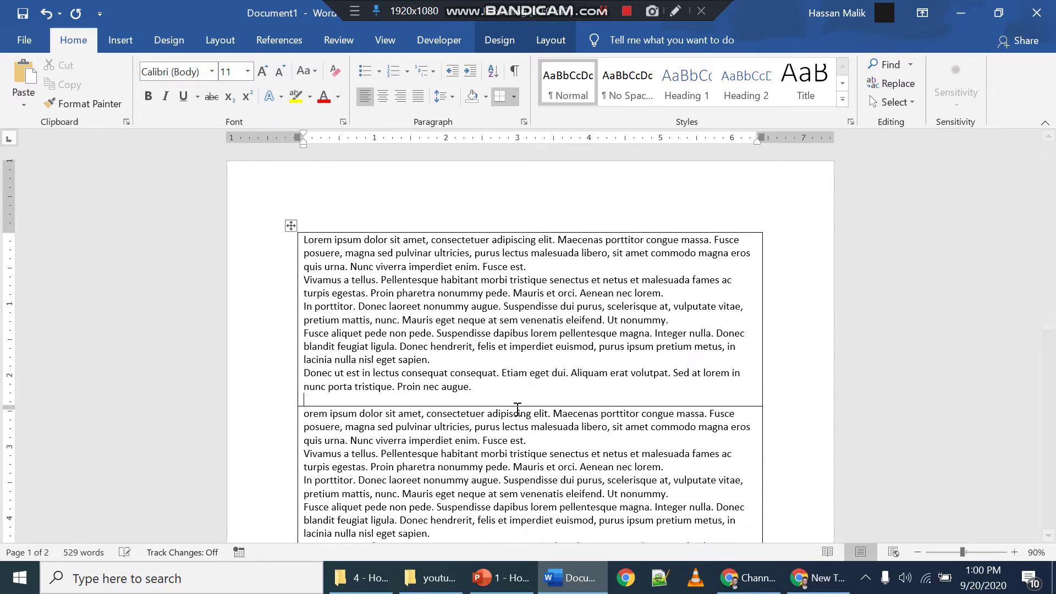
pyautogui.press('BackSpace')
pyautogui.scroll(-7, 517, 410)
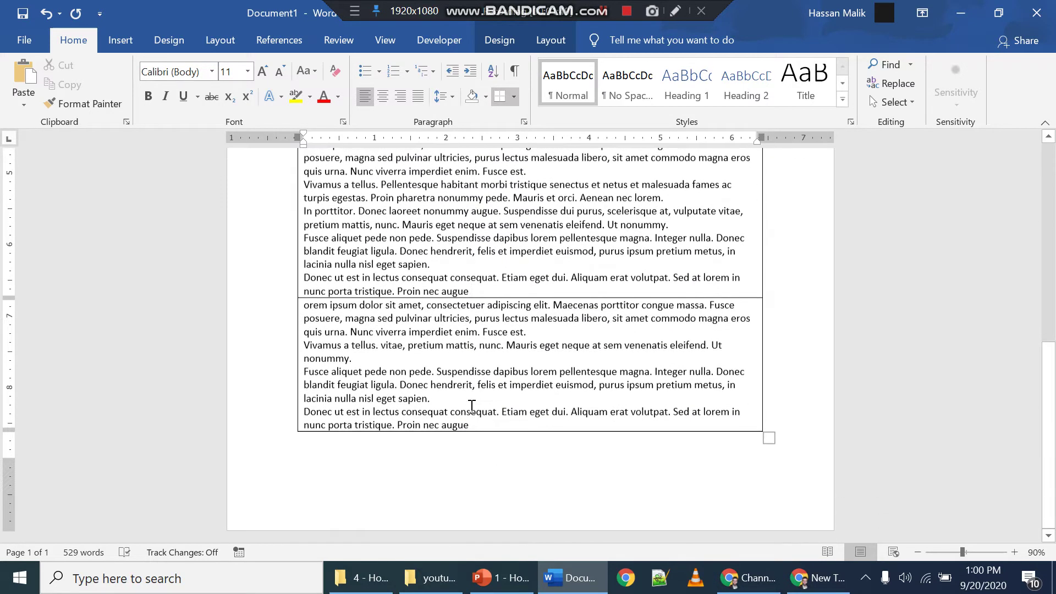
pyautogui.scroll(3, 483, 410)
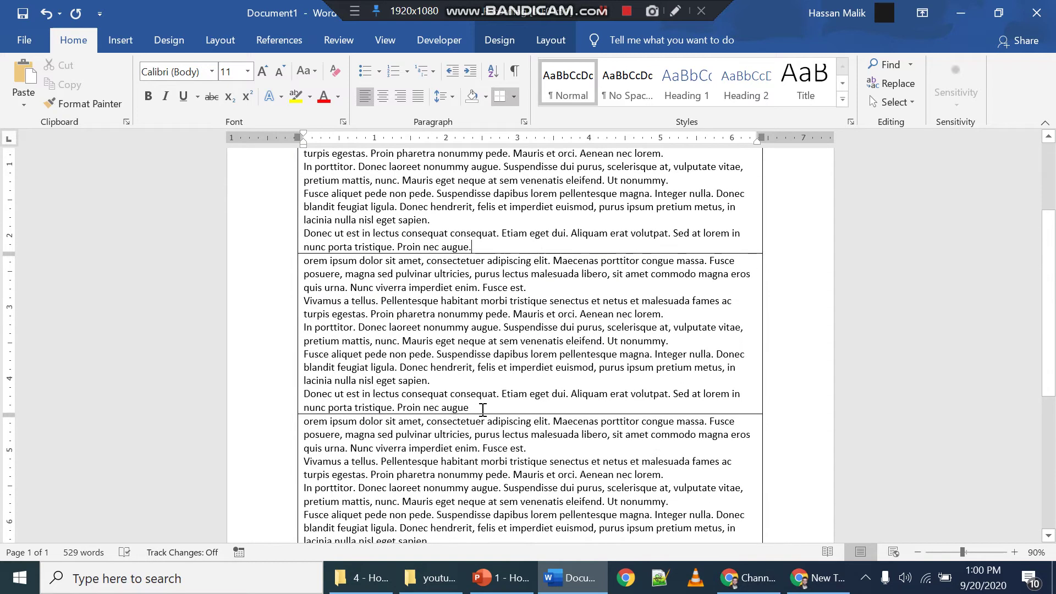
pyautogui.hotkey('ctrl', 'z')
pyautogui.hotkey('ctrl', 'z')
pyautogui.hotkey('ctrl', 'z')
pyautogui.hotkey('ctrl', 'z')
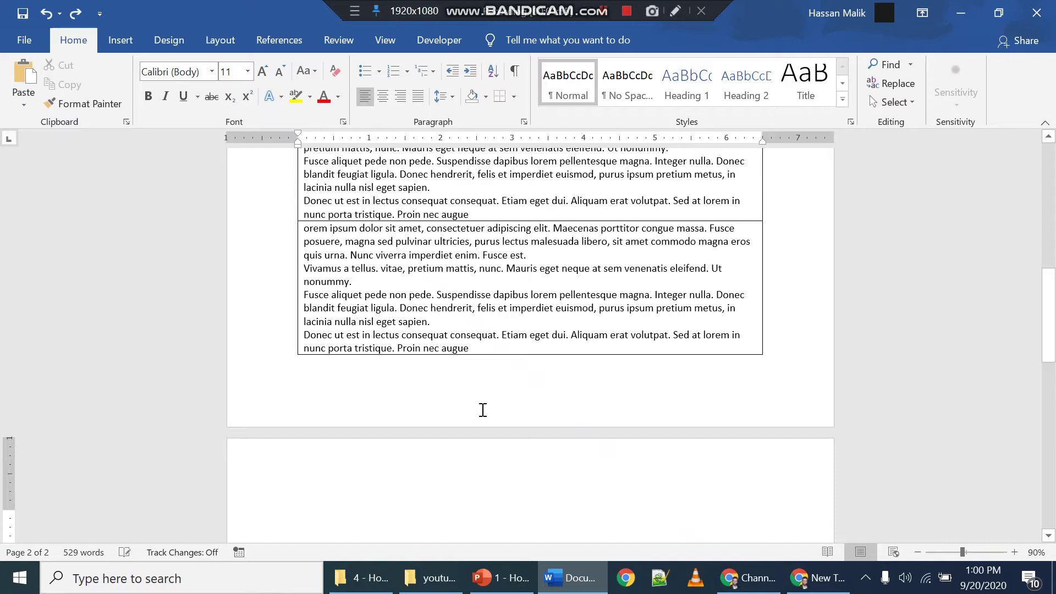
# Cut the closing 'Donec ut est…' paragraph from the table's last cell and paste it back
pyautogui.click(507, 352)
pyautogui.moveTo(465, 348); pyautogui.dragTo(310, 340)
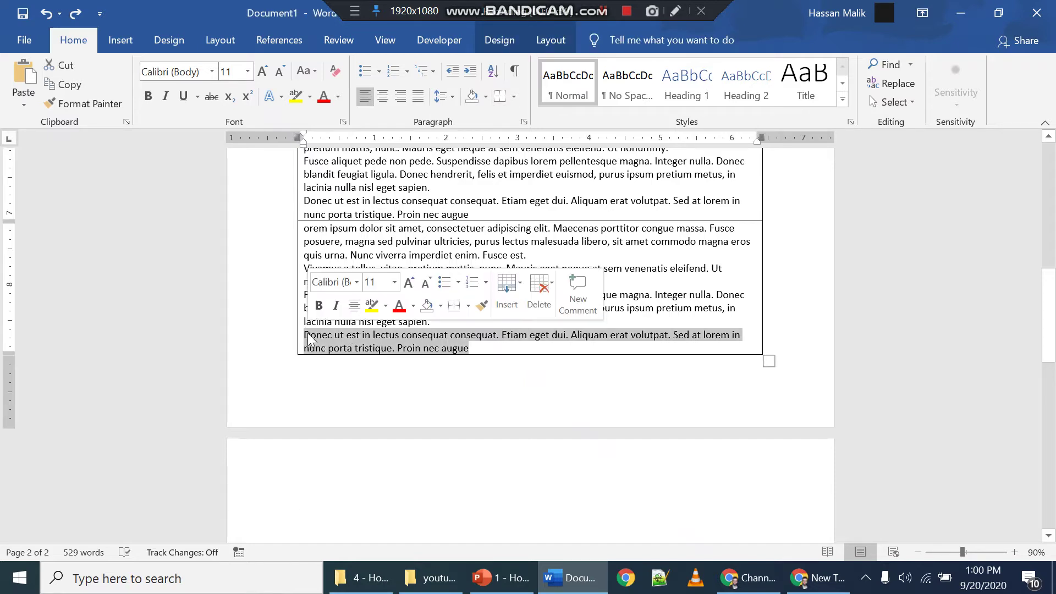
pyautogui.hotkey('ctrl', 'x')
pyautogui.hotkey('ctrl', 'v')
pyautogui.hotkey('ctrl', 'v')
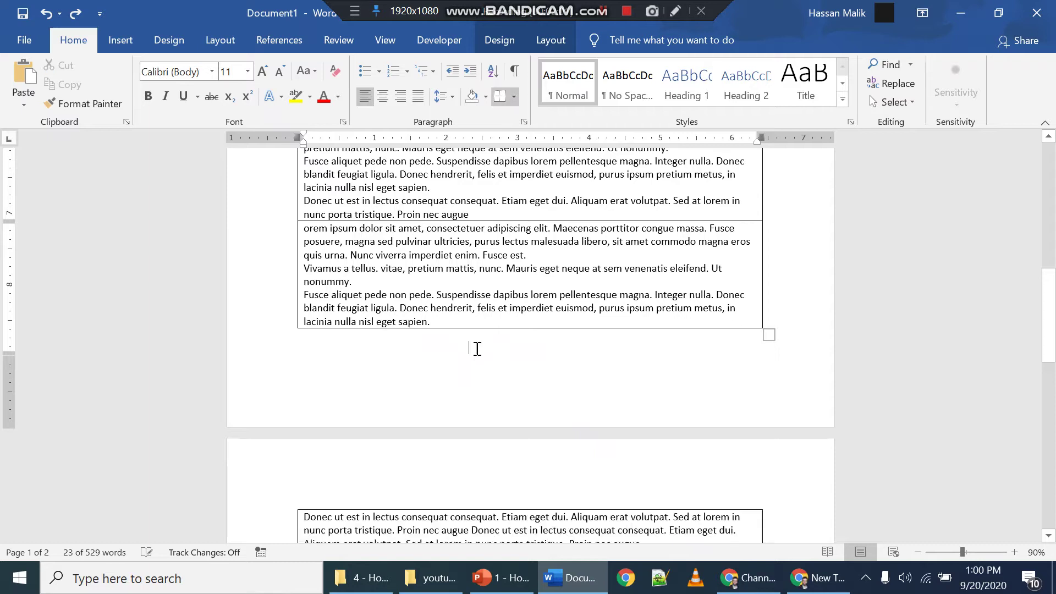
# Place the insertion point below the page-2 table and select the whole document
pyautogui.scroll(-2, 604, 423)
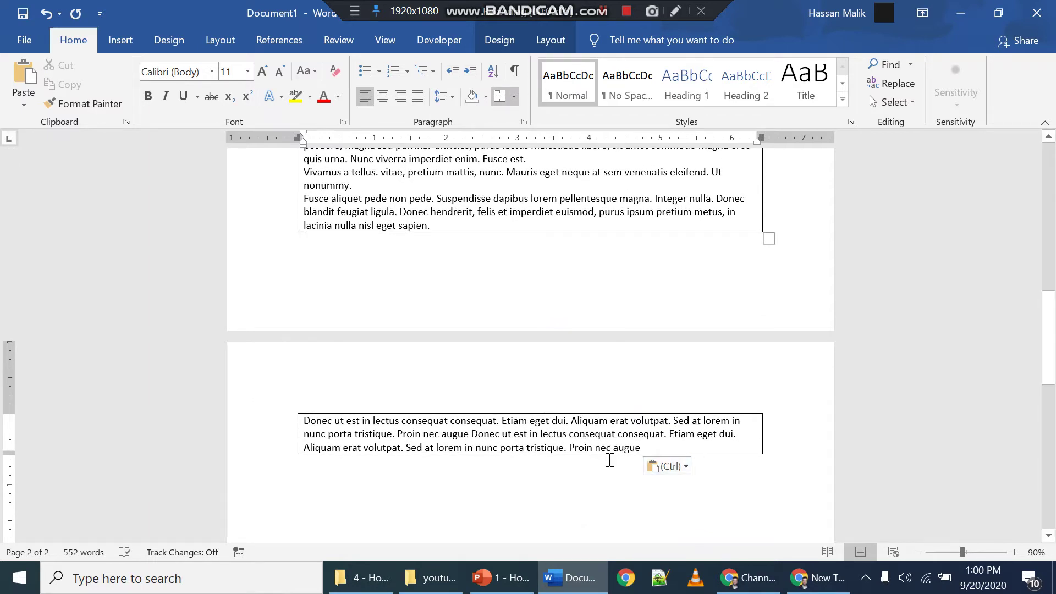
pyautogui.click(610, 461)
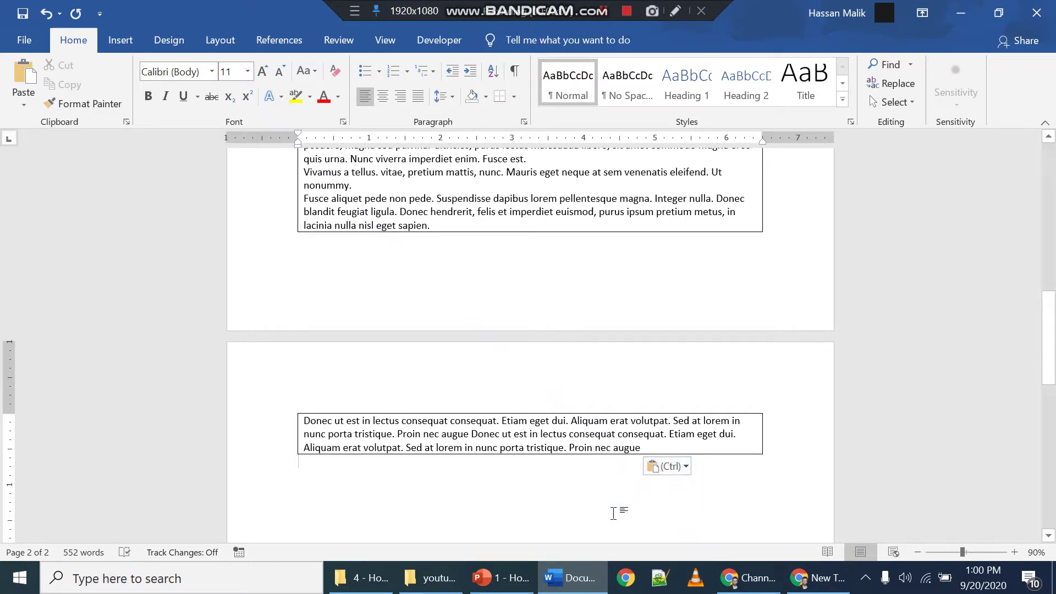
pyautogui.scroll(4, 583, 505)
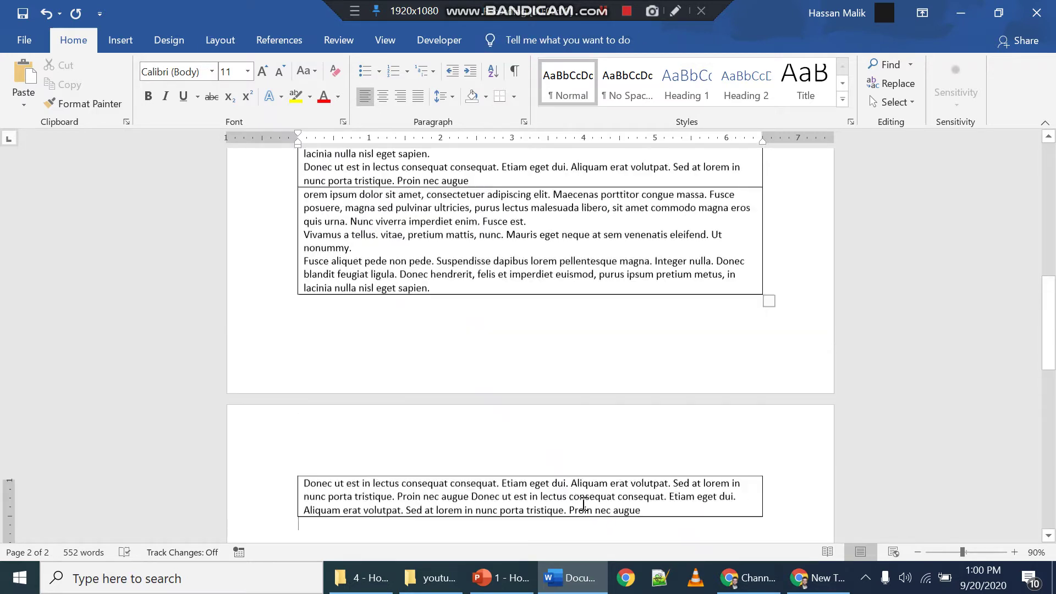
pyautogui.scroll(-5, 583, 505)
pyautogui.scroll(2, 581, 504)
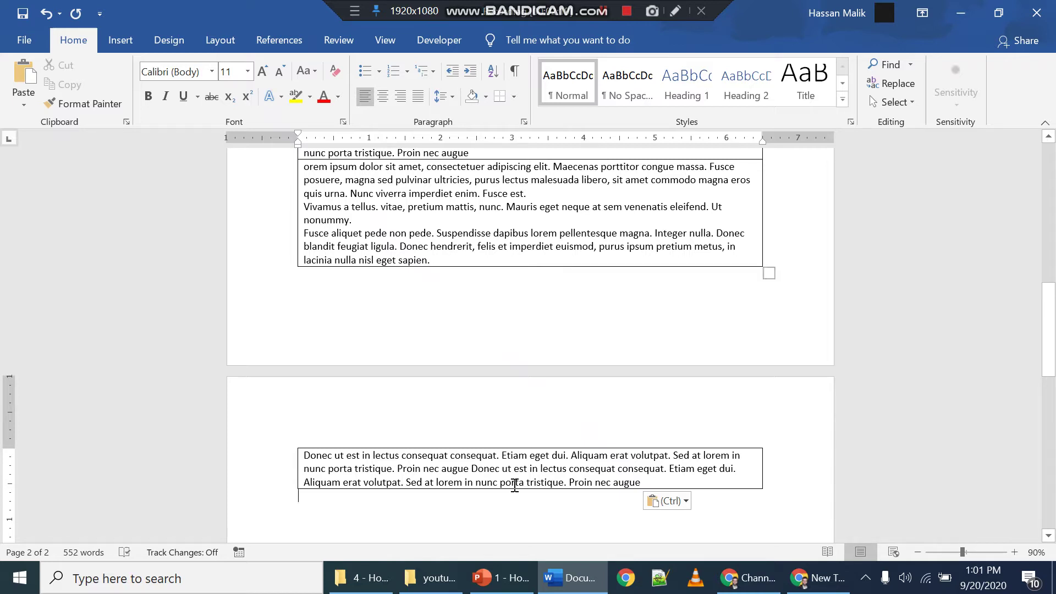
pyautogui.hotkey('ctrl', 'a')
# Shrink the document text to 9 pt, then grow it back to 11 pt
pyautogui.scroll(8, 330, 231)
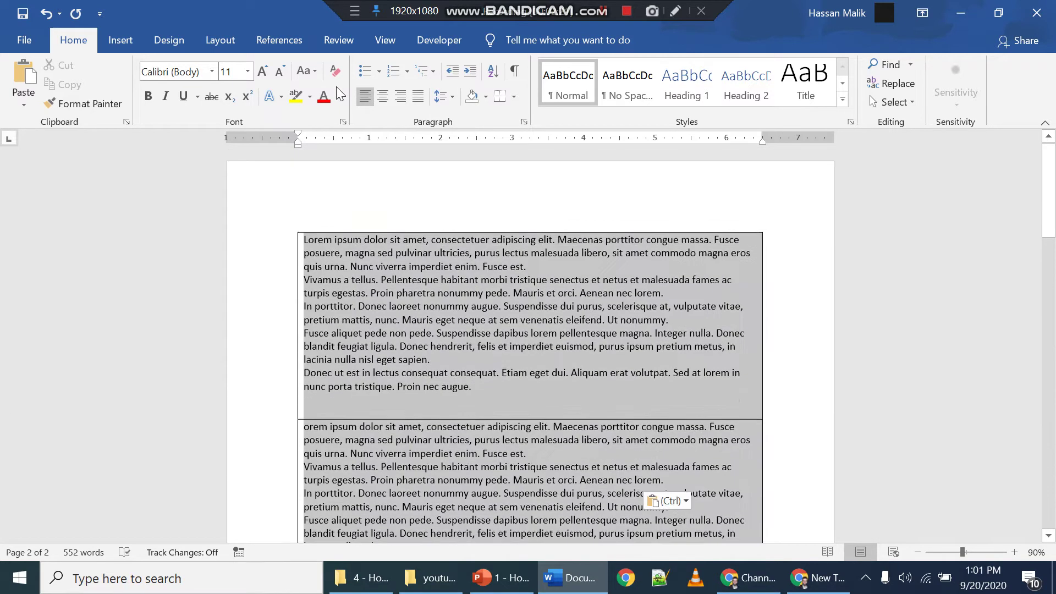
pyautogui.click(280, 71)
pyautogui.click(280, 71)
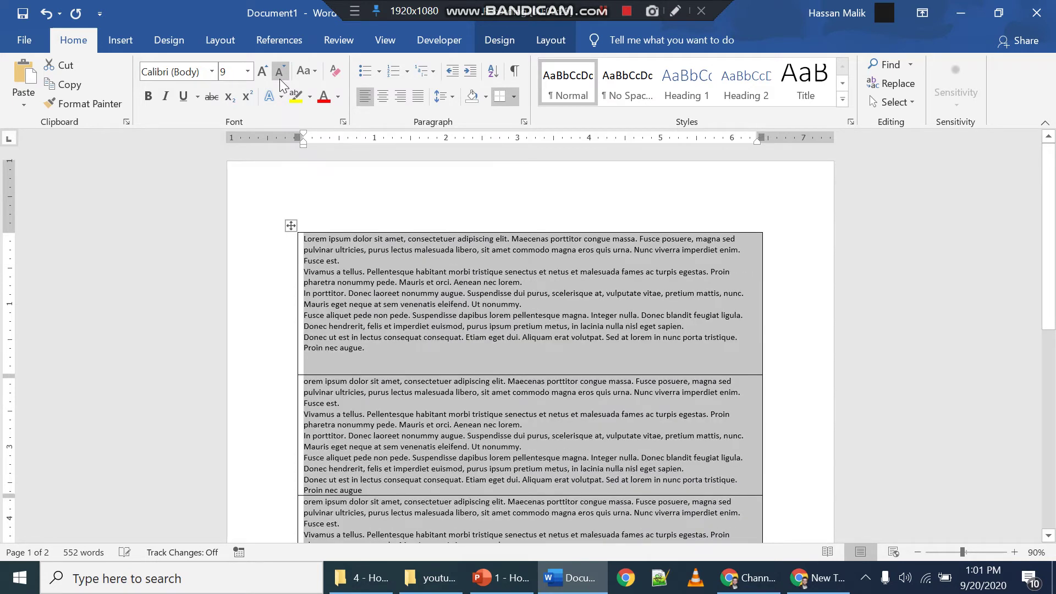
pyautogui.scroll(-9, 550, 385)
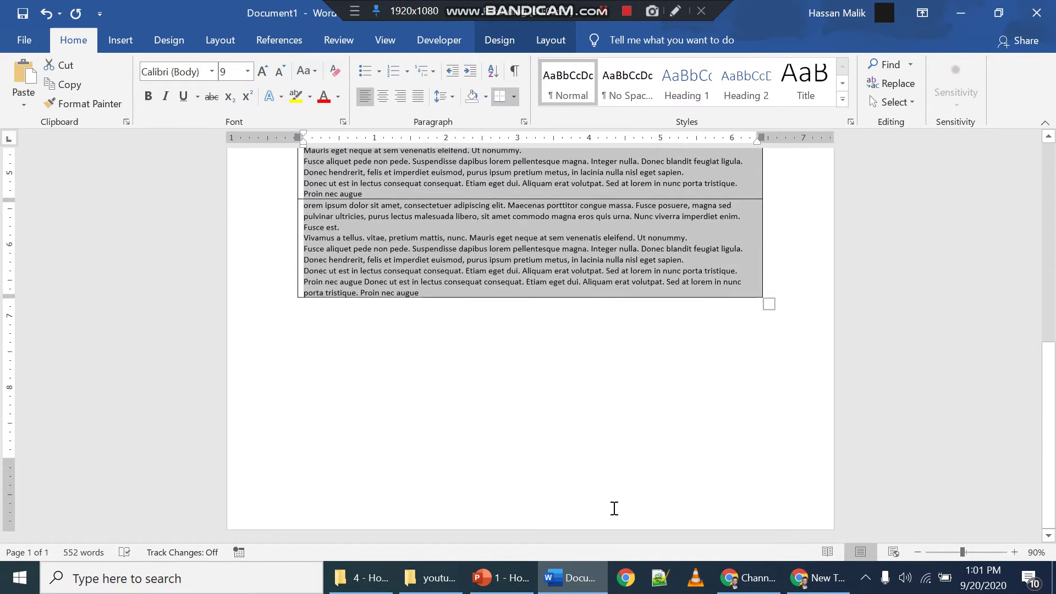
pyautogui.scroll(5, 511, 331)
pyautogui.scroll(-3, 511, 331)
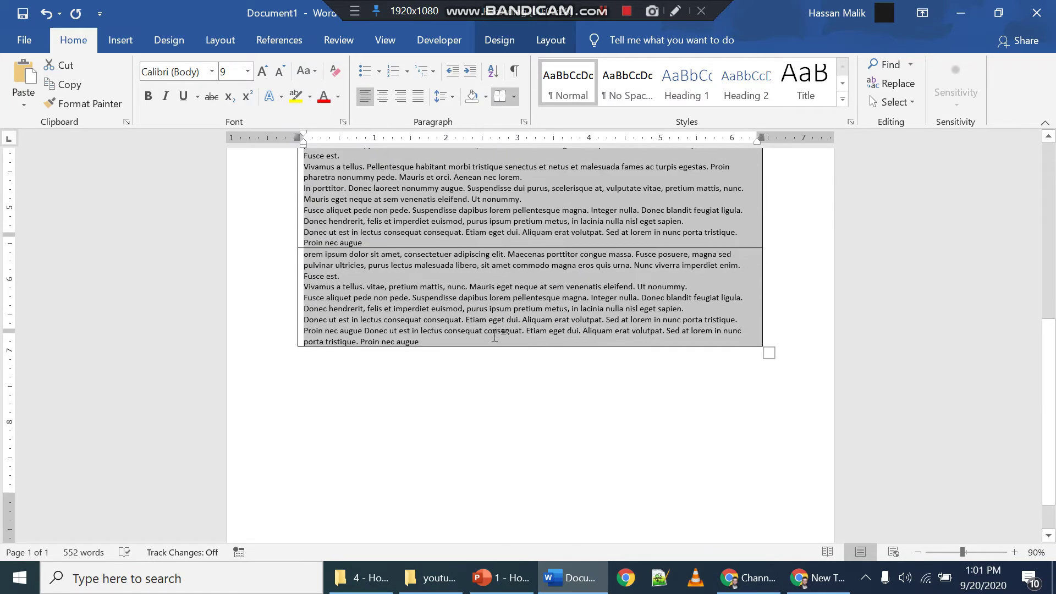
pyautogui.click(266, 72)
pyautogui.click(266, 71)
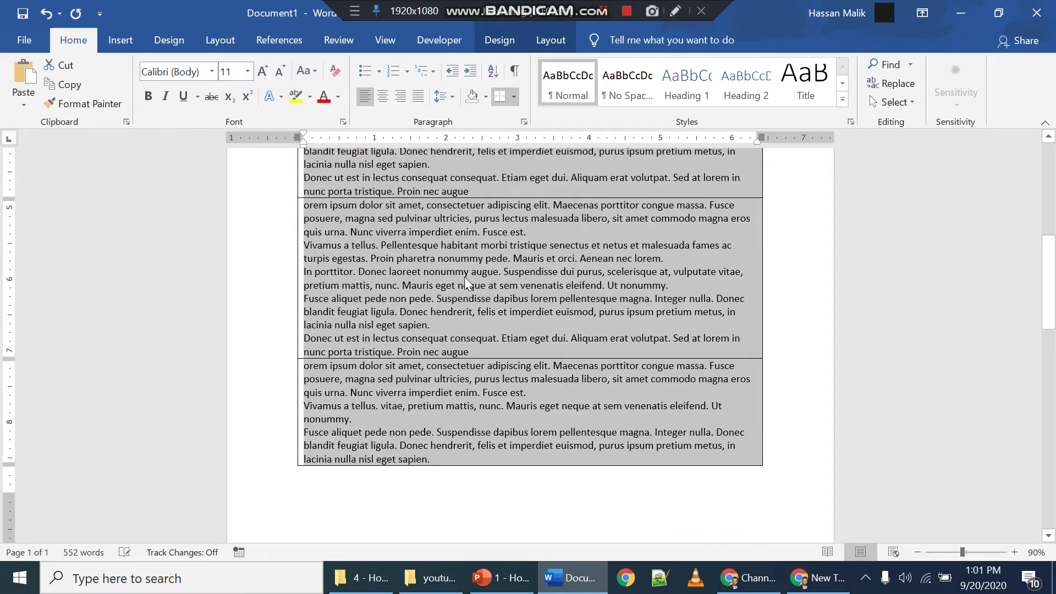
pyautogui.scroll(-5, 542, 479)
pyautogui.scroll(10, 542, 478)
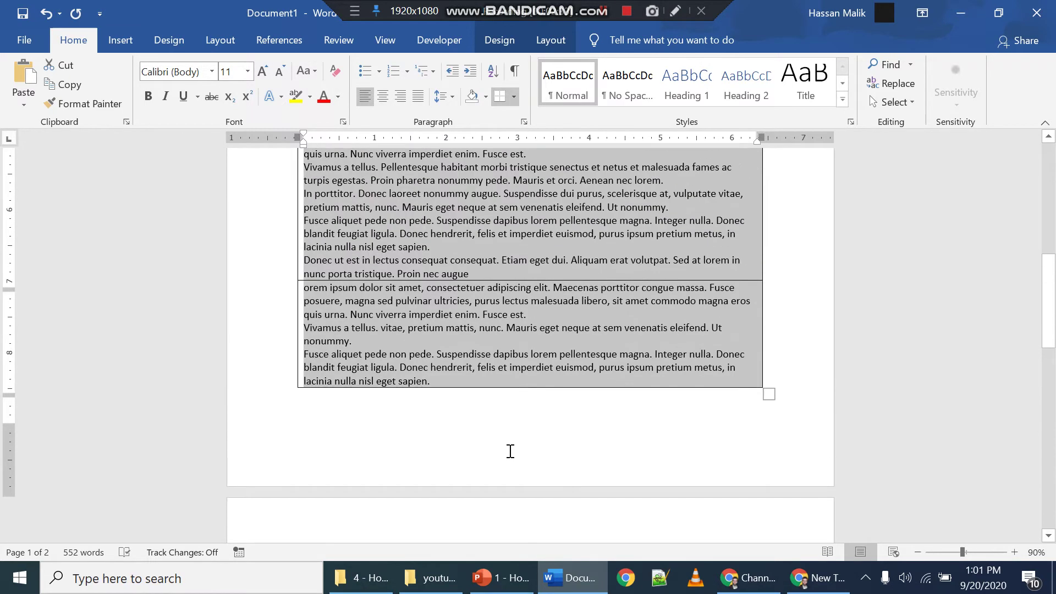
pyautogui.scroll(8, 517, 412)
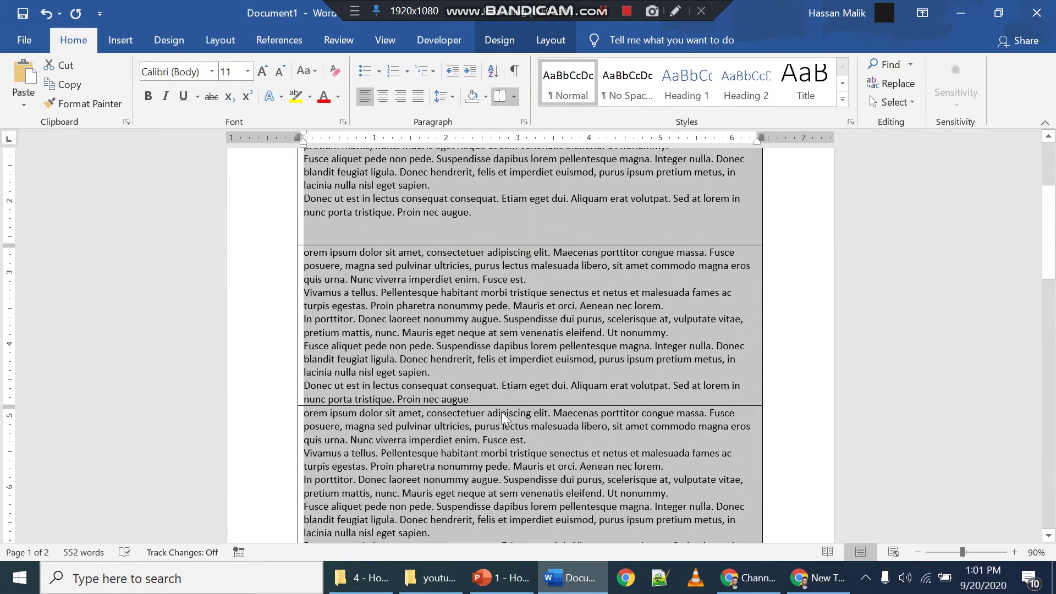
pyautogui.scroll(-1, 520, 398)
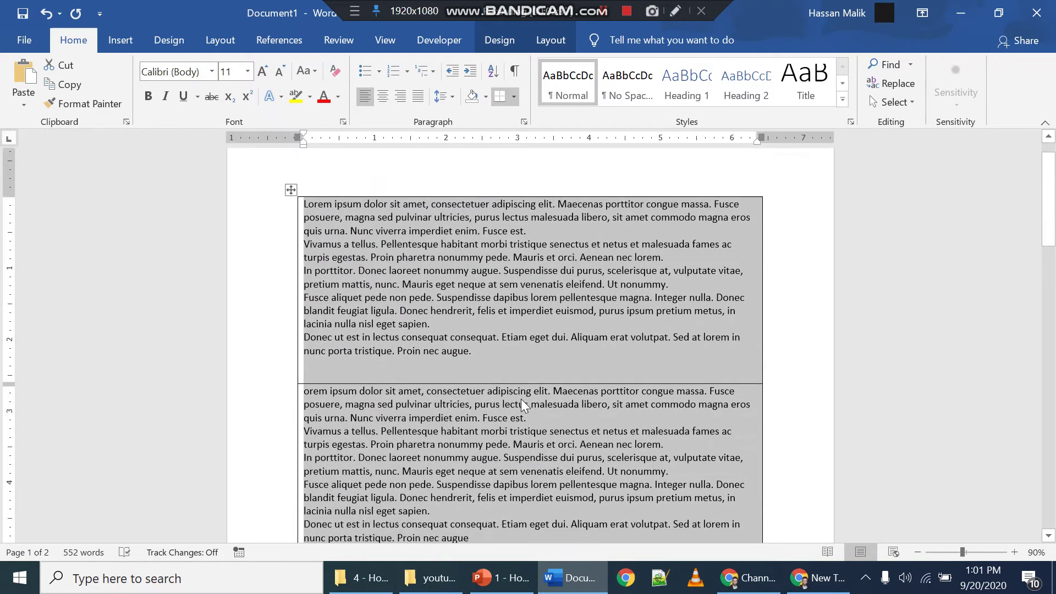
pyautogui.scroll(1, 520, 398)
# Delete the empty line after 'Proin nec augue' in the first cell
pyautogui.click(487, 406)
pyautogui.press('BackSpace')
pyautogui.press('BackSpace')
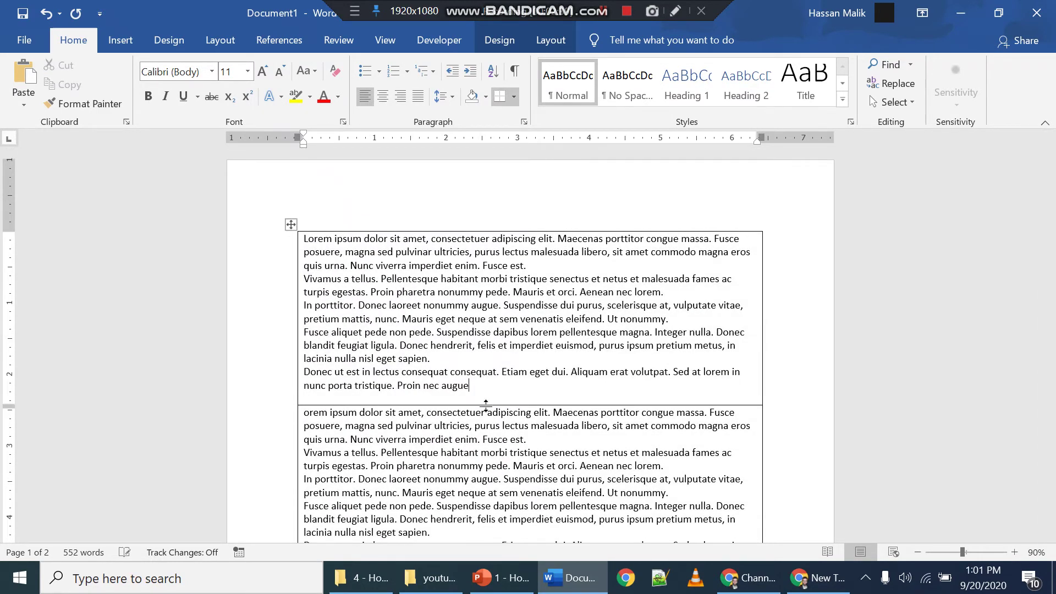
pyautogui.scroll(-5, 494, 355)
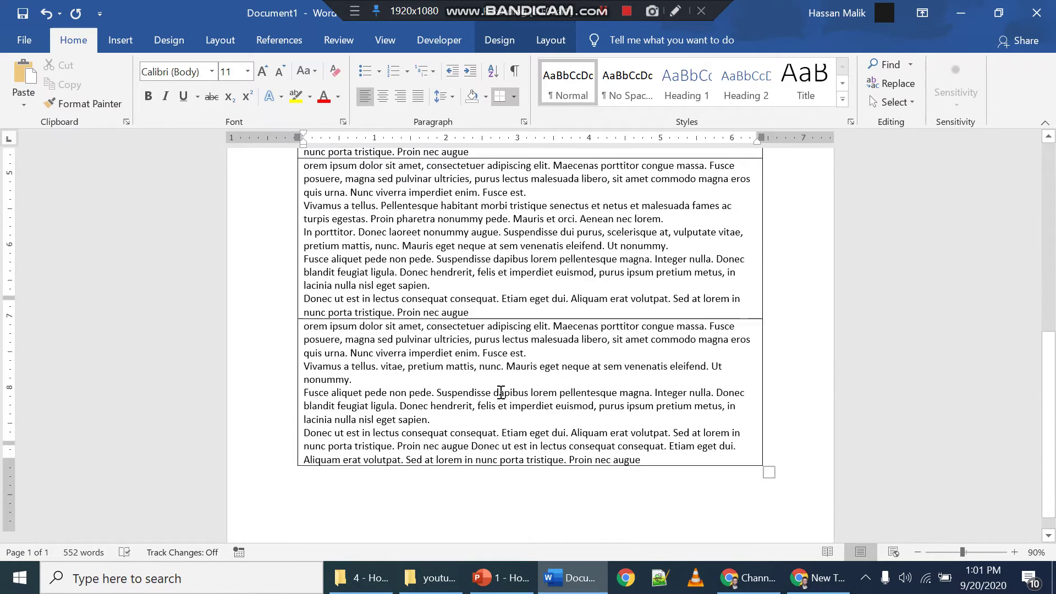
pyautogui.scroll(4, 440, 321)
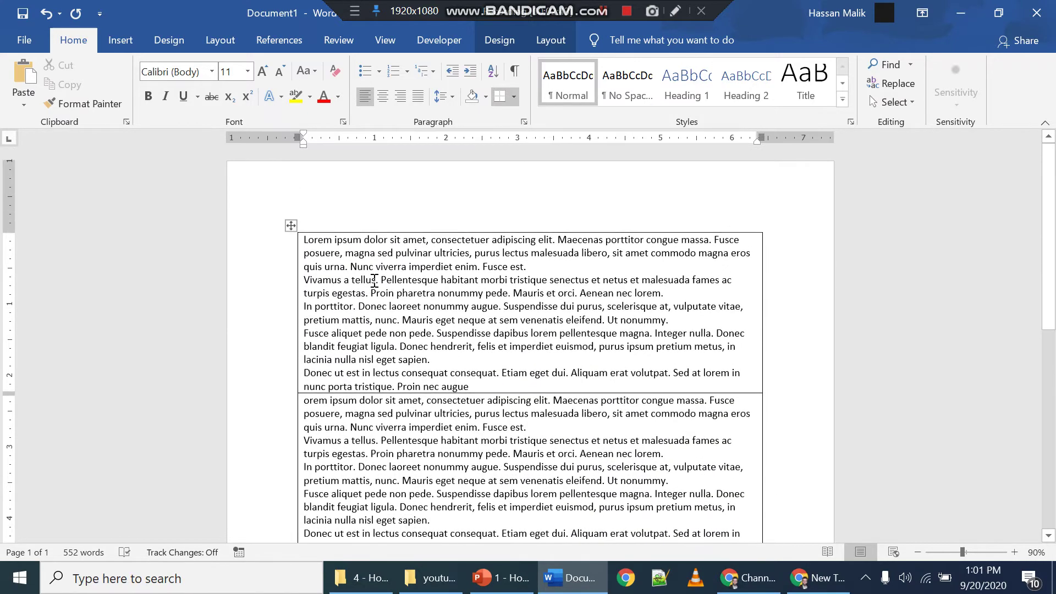
# Select the entire table and set its font size to 10.5 pt
pyautogui.click(292, 224)
pyautogui.scroll(-10, 479, 412)
pyautogui.scroll(4, 480, 414)
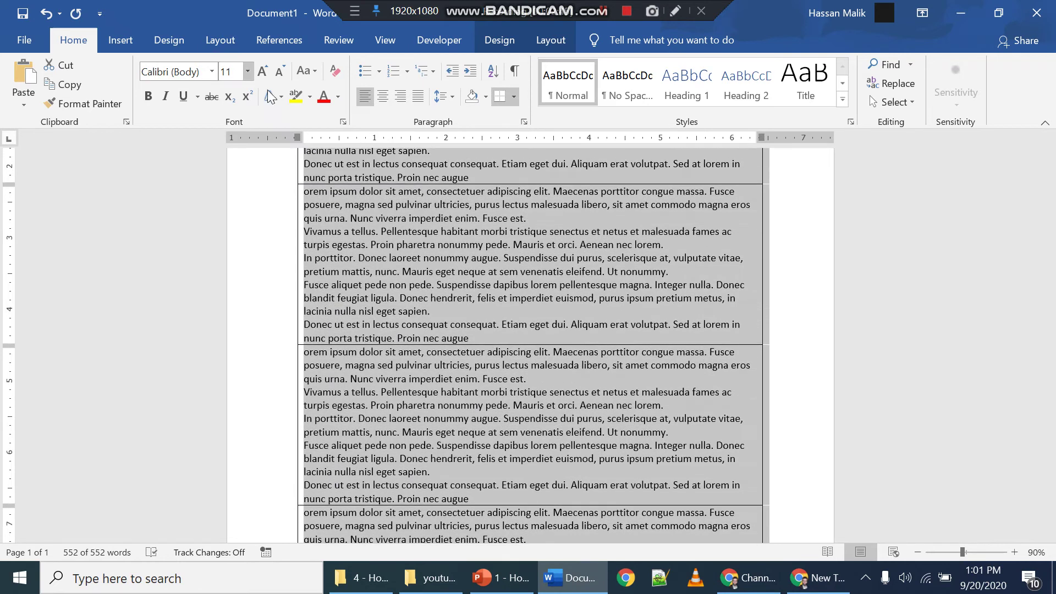
pyautogui.click(237, 73)
pyautogui.write('1')
pyautogui.press('Return')
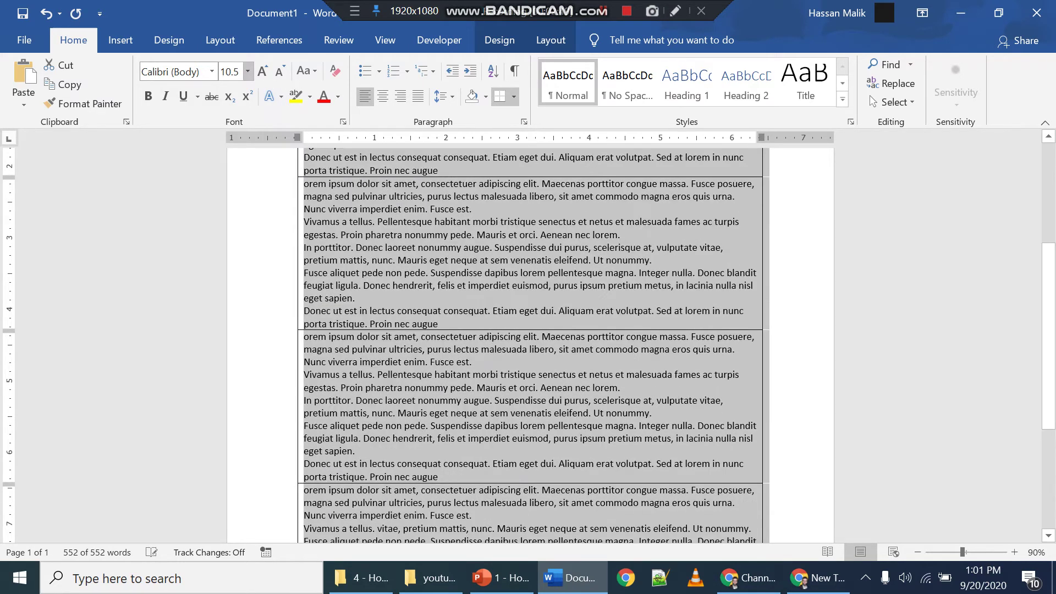
pyautogui.click(624, 286)
pyautogui.scroll(-5, 647, 409)
pyautogui.scroll(5, 544, 418)
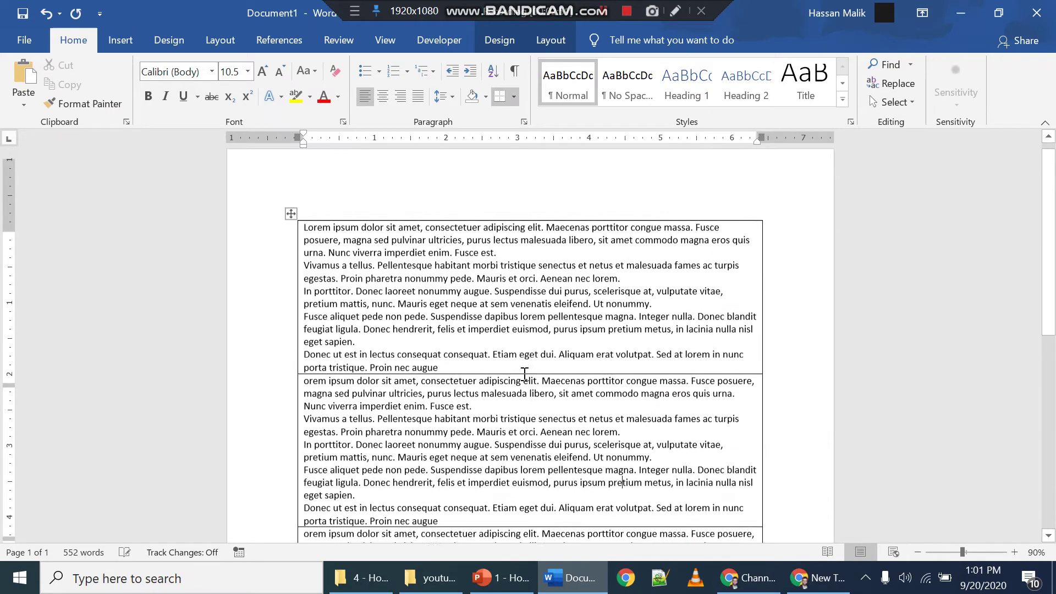
pyautogui.scroll(-5, 542, 413)
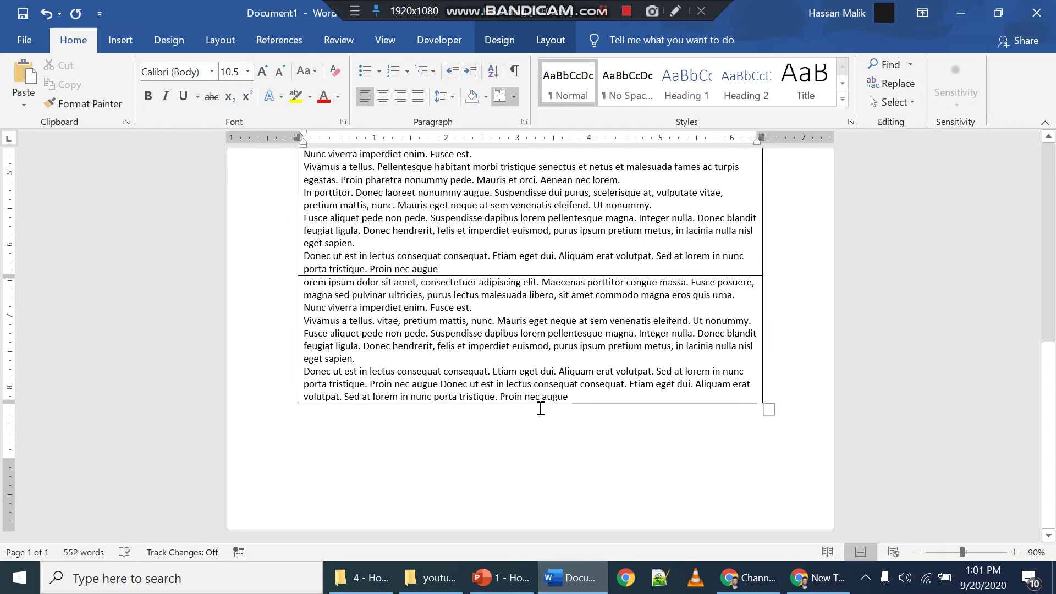
pyautogui.scroll(5, 540, 409)
pyautogui.scroll(-4, 439, 337)
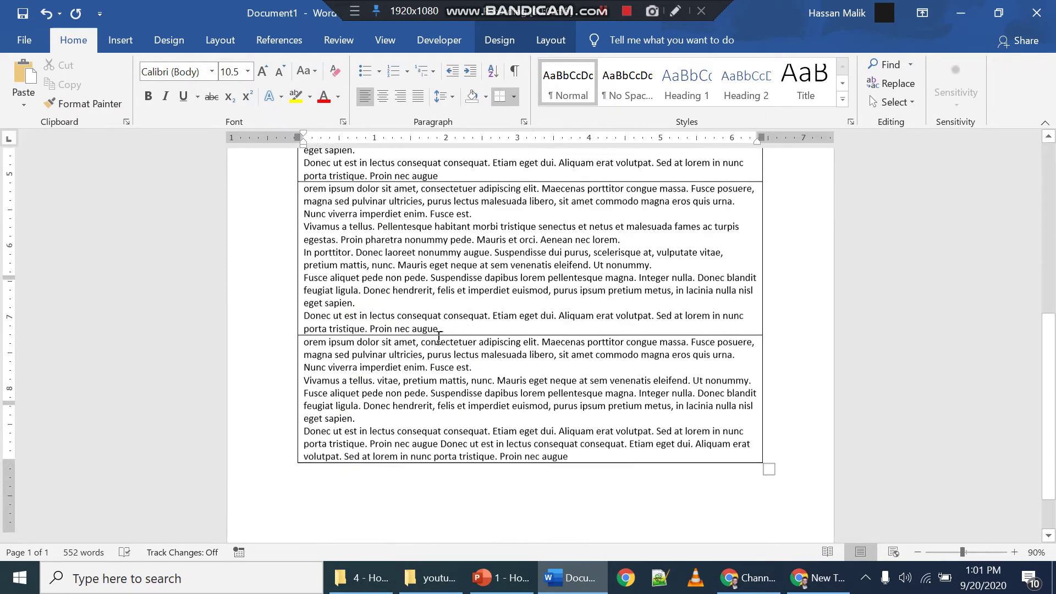
pyautogui.scroll(-2, 439, 337)
# Select the whole document and shrink its text to 10 pt, then back to 11 pt
pyautogui.hotkey('ctrl', 'a')
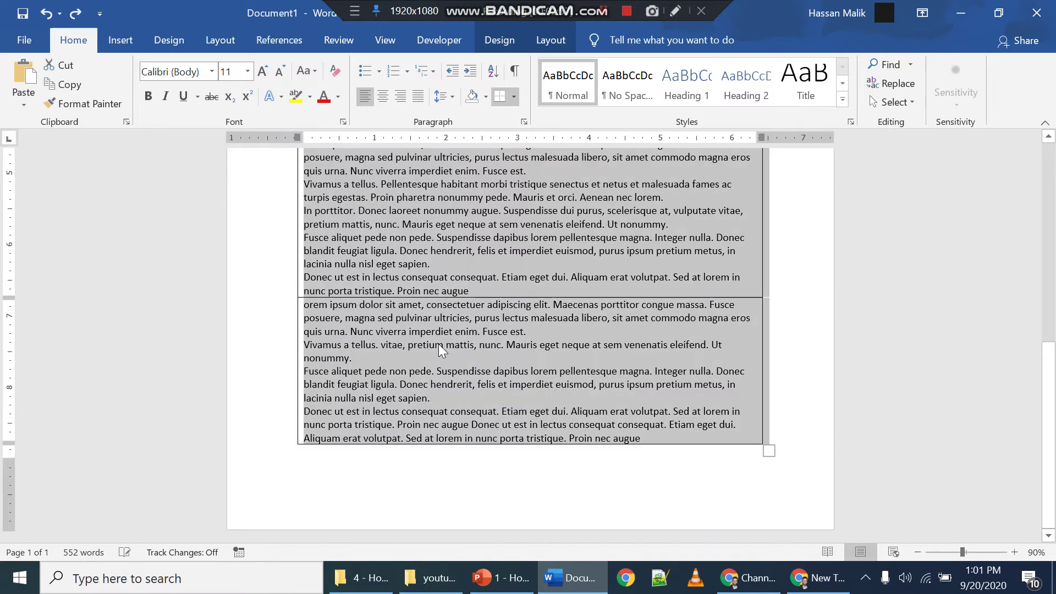
pyautogui.hotkey('ctrl', 'shift', ',')
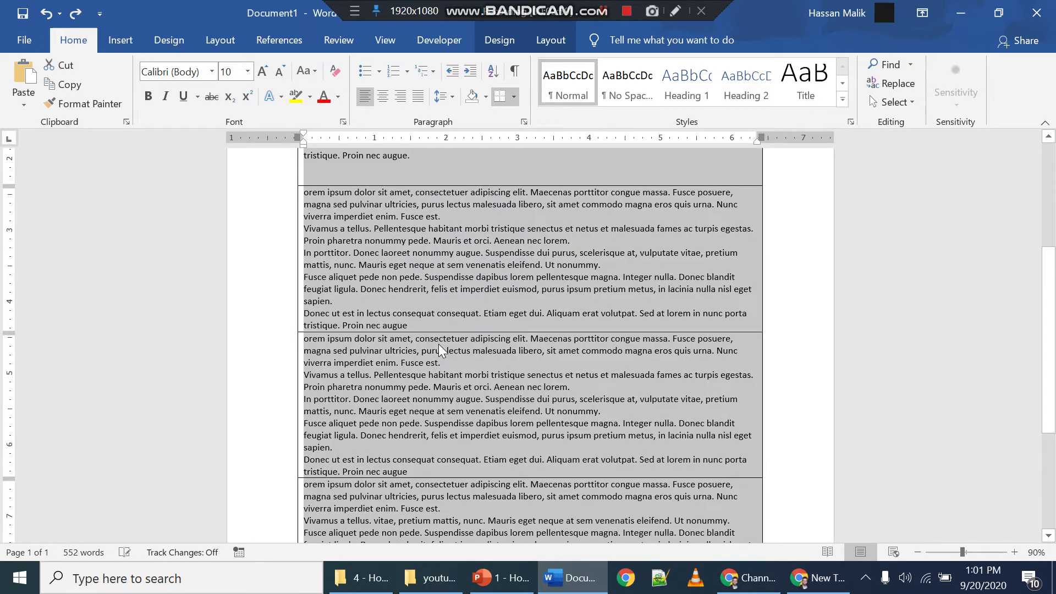
pyautogui.hotkey('ctrl', 'shift', '.')
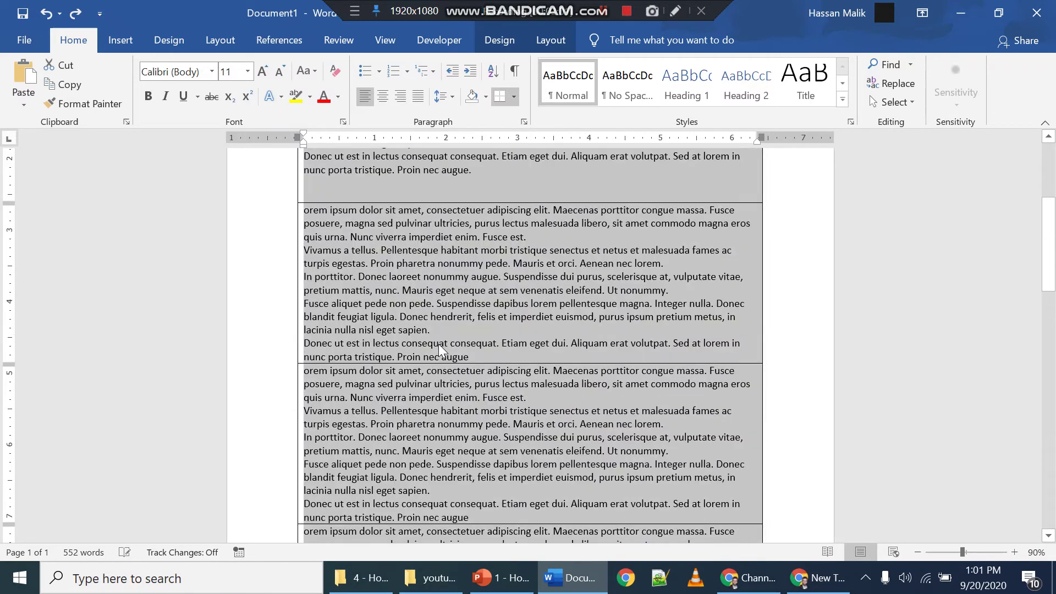
pyautogui.press('Right')
pyautogui.press('Right')
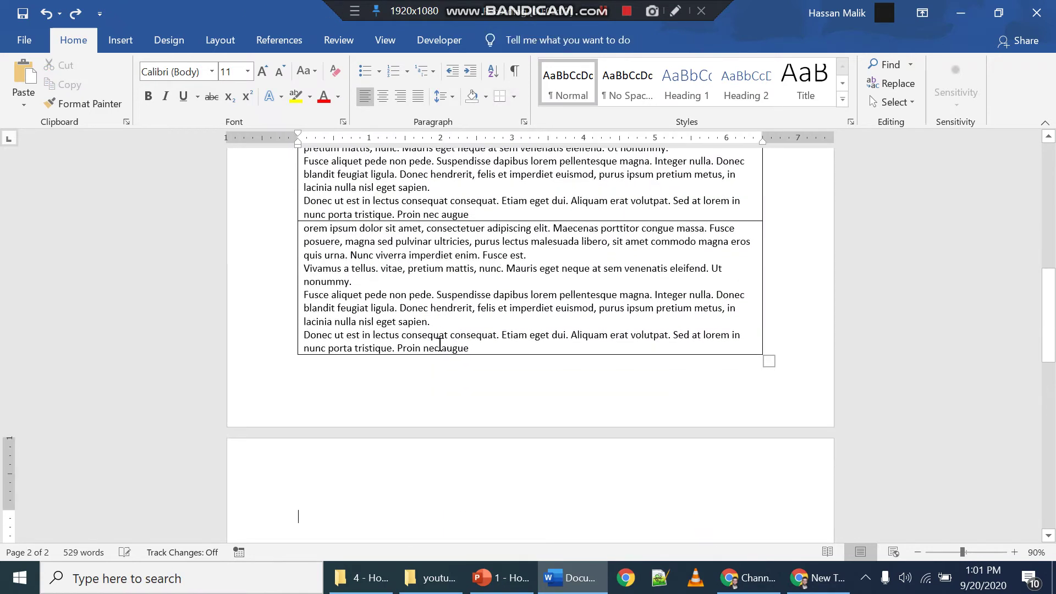
# Copy the closing 'Donec ut est…' paragraph and paste duplicates so they land on page 2
pyautogui.tripleClick(436, 337)
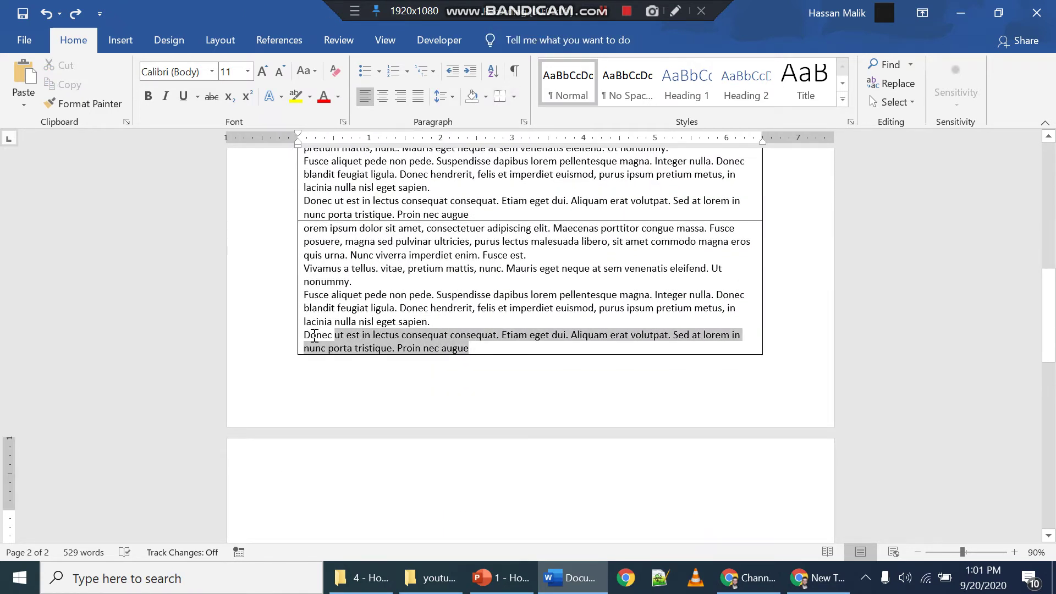
pyautogui.hotkey('ctrl', 'c')
pyautogui.press('Left')
pyautogui.hotkey('ctrl', 'Return')
pyautogui.hotkey('ctrl', 'End')
pyautogui.hotkey('ctrl', 'v')
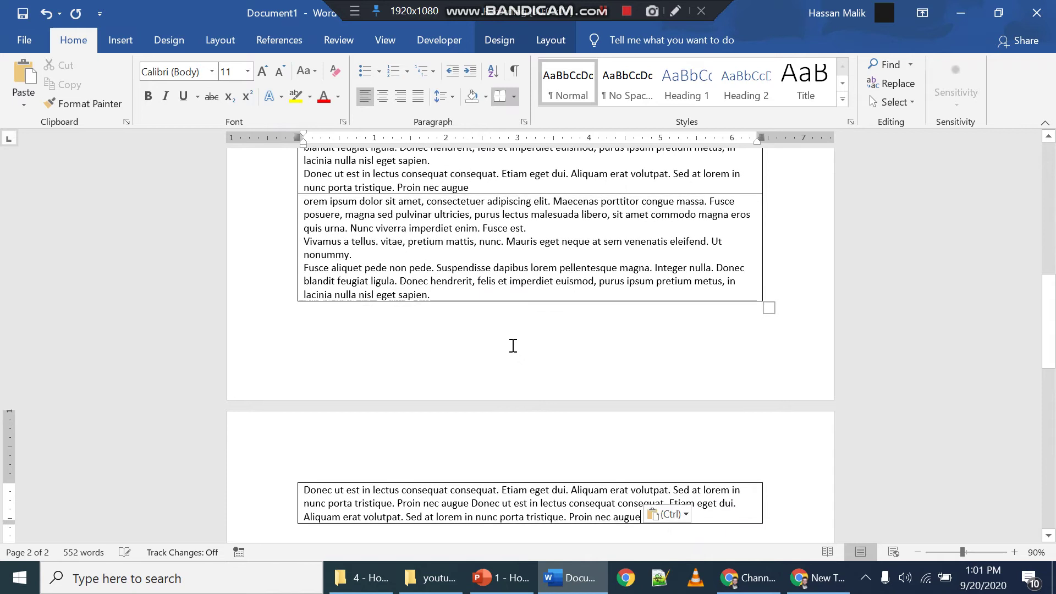
pyautogui.scroll(-3, 537, 458)
pyautogui.scroll(7, 537, 459)
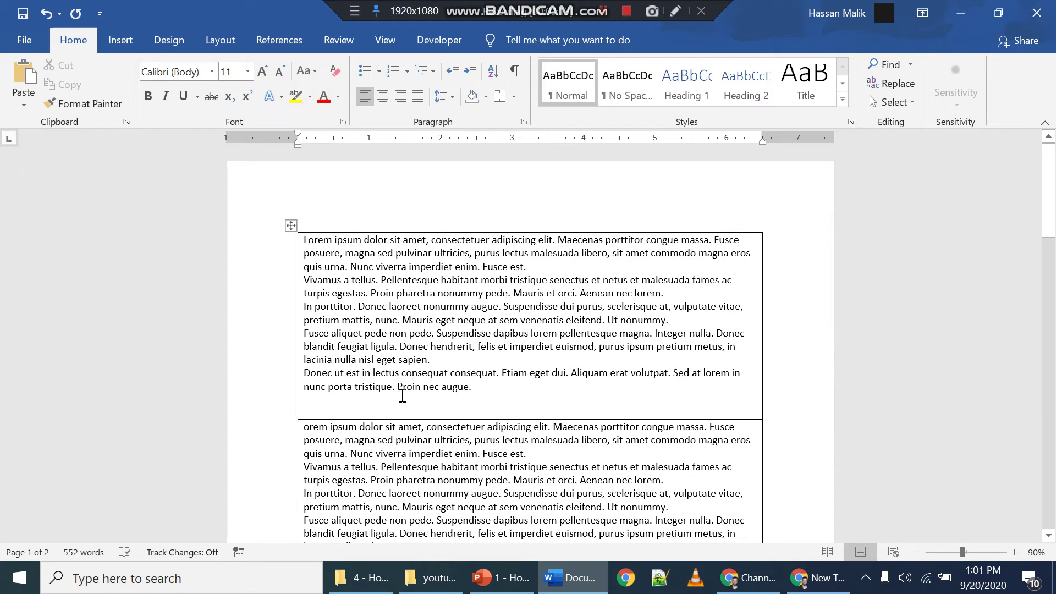
pyautogui.hotkey('ctrl', 'v')
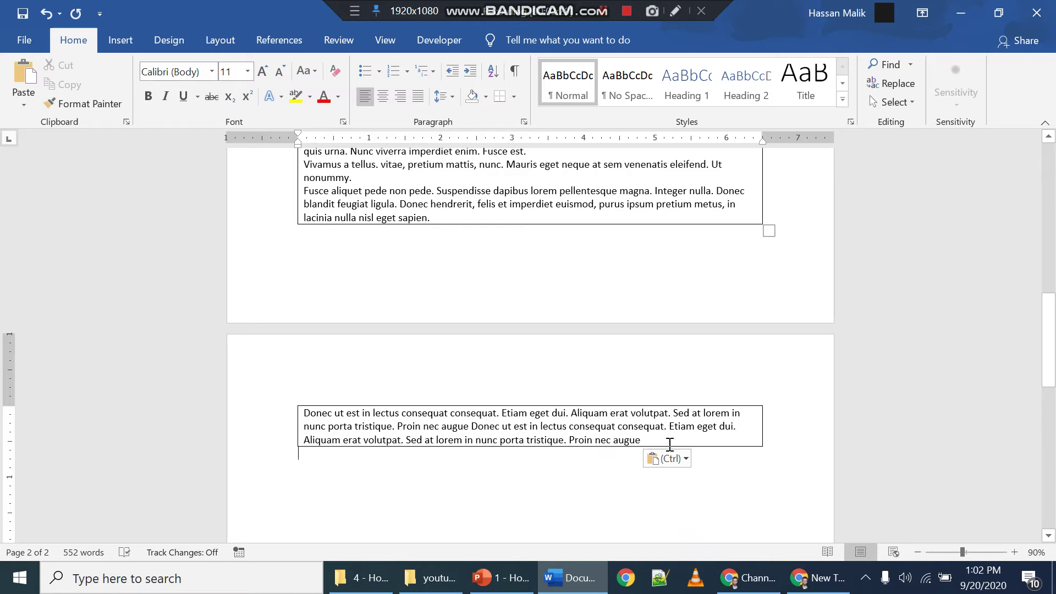
# Insert blank lines after 'nonummy.' in the page-2 table cell
pyautogui.moveTo(676, 435); pyautogui.dragTo(424, 226)
pyautogui.click(501, 413)
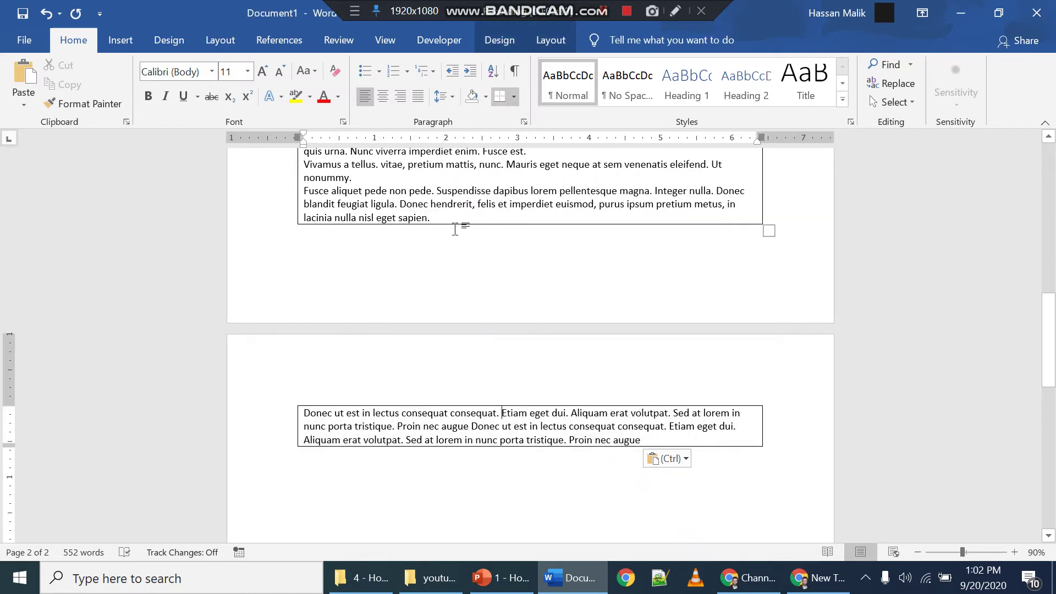
pyautogui.scroll(3, 464, 225)
pyautogui.scroll(-1, 416, 335)
pyautogui.scroll(-1, 416, 334)
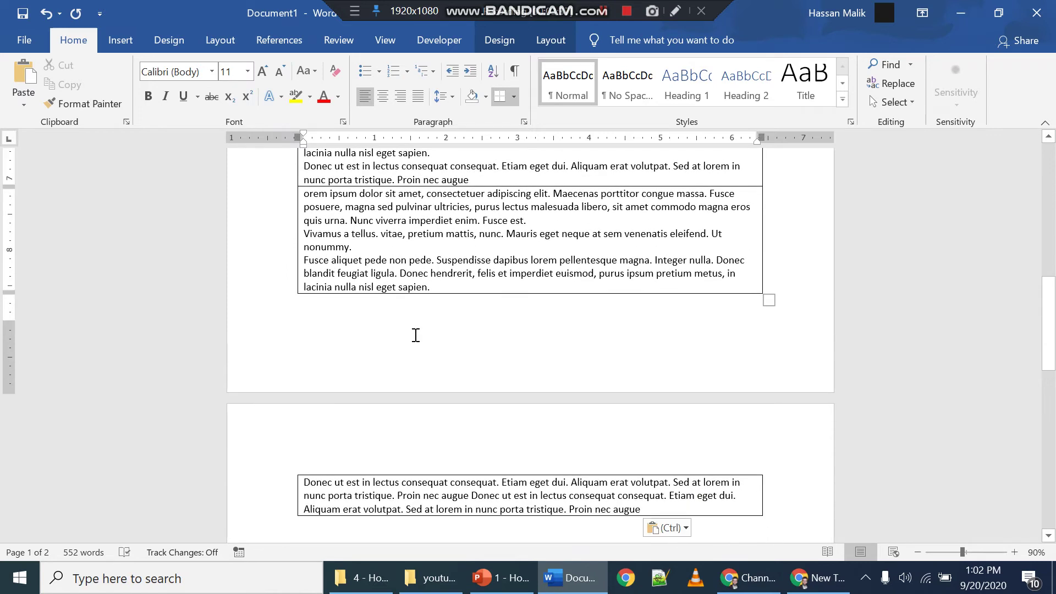
pyautogui.press('Return')
pyautogui.press('Return')
pyautogui.press('Return')
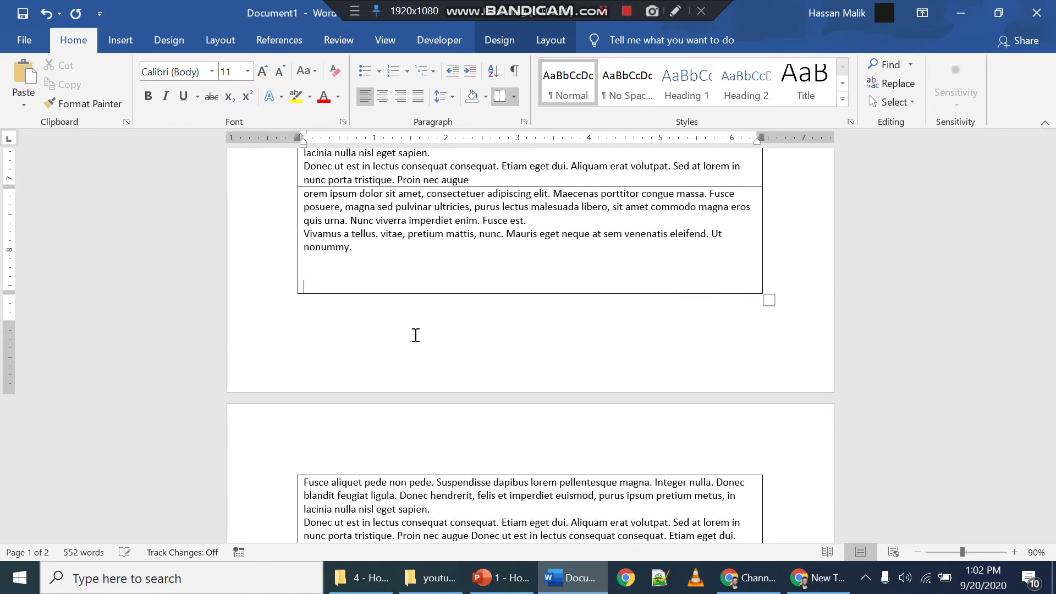
pyautogui.scroll(-2, 416, 335)
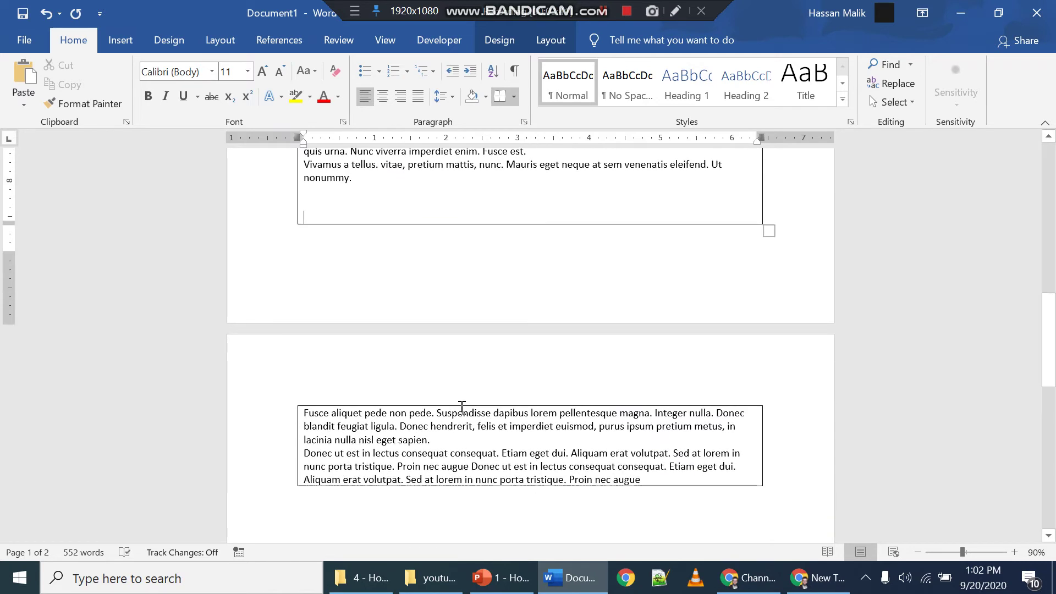
pyautogui.moveTo(668, 481); pyautogui.dragTo(318, 413)
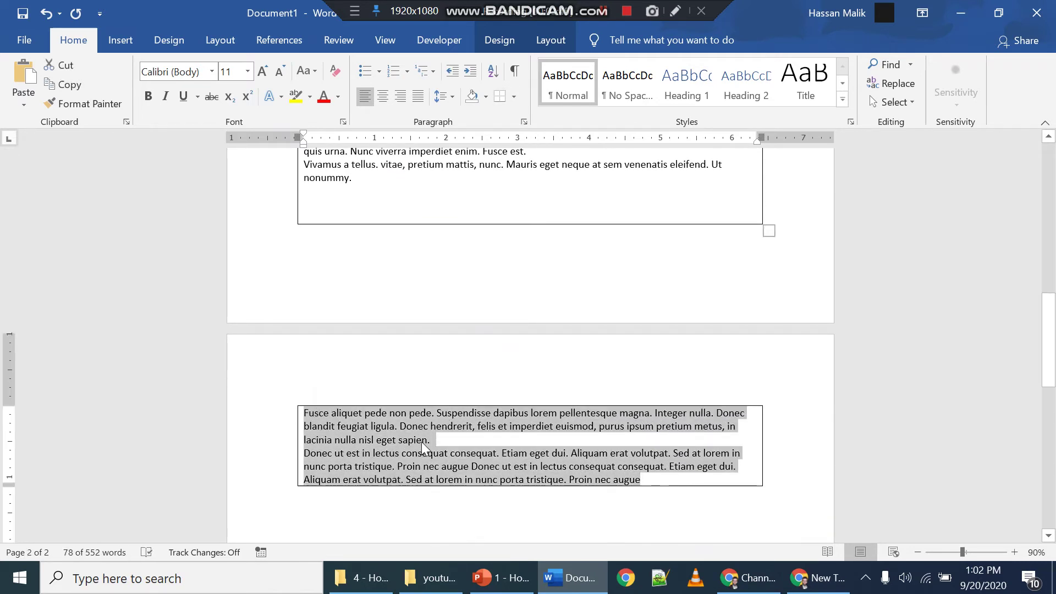
pyautogui.scroll(-3, 421, 443)
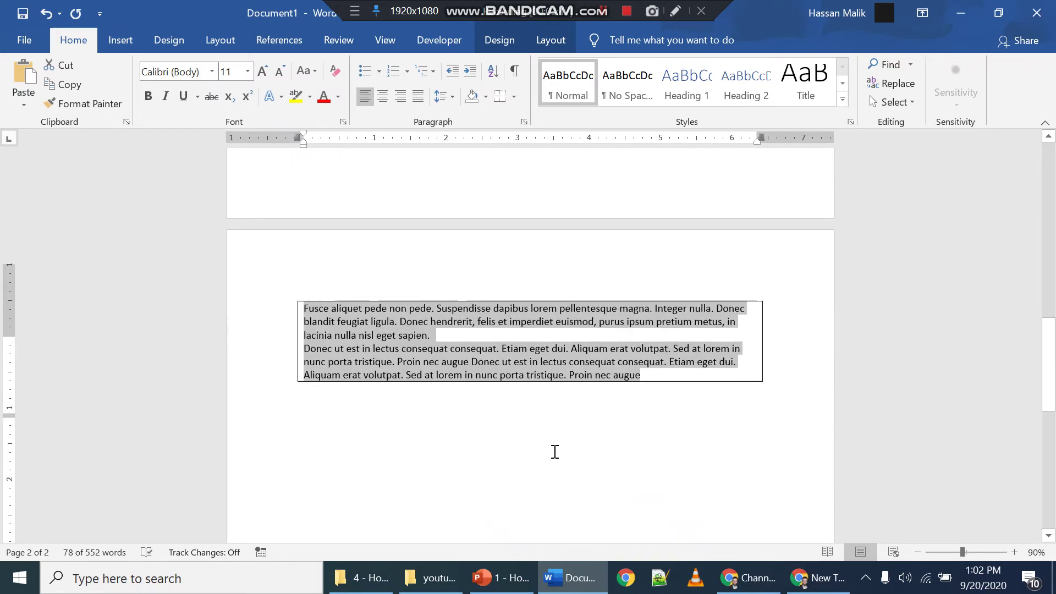
pyautogui.scroll(1, 481, 403)
pyautogui.click(481, 403)
pyautogui.scroll(6, 513, 381)
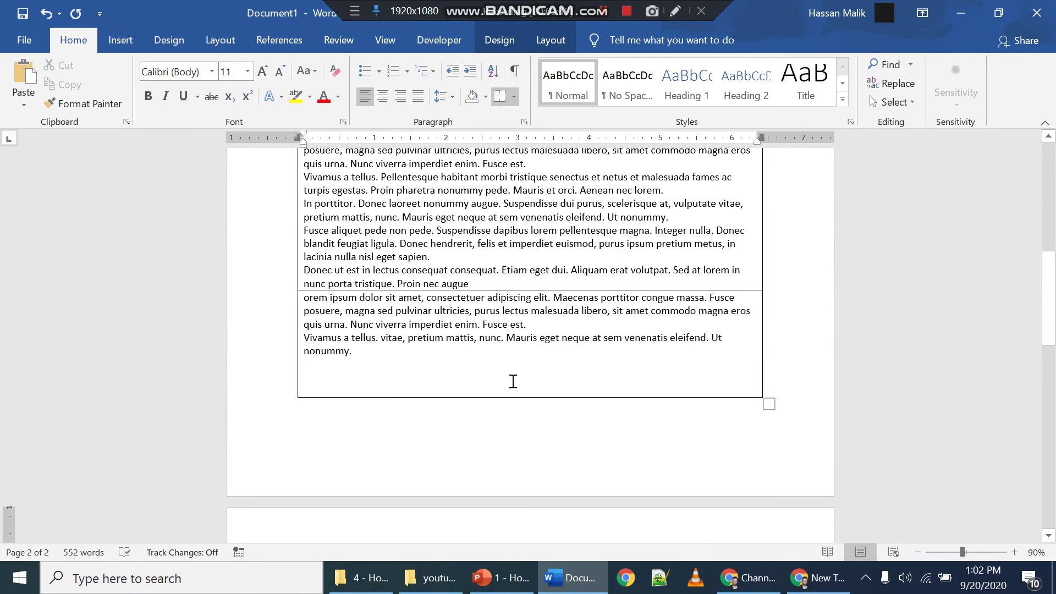
pyautogui.scroll(-5, 513, 385)
# Pull the 'Fusce aliquet…' paragraph back up after 'nonummy.', then undo to restore the table text
pyautogui.moveTo(682, 440); pyautogui.dragTo(424, 396)
pyautogui.scroll(4, 424, 396)
pyautogui.moveTo(431, 325); pyautogui.dragTo(303, 228)
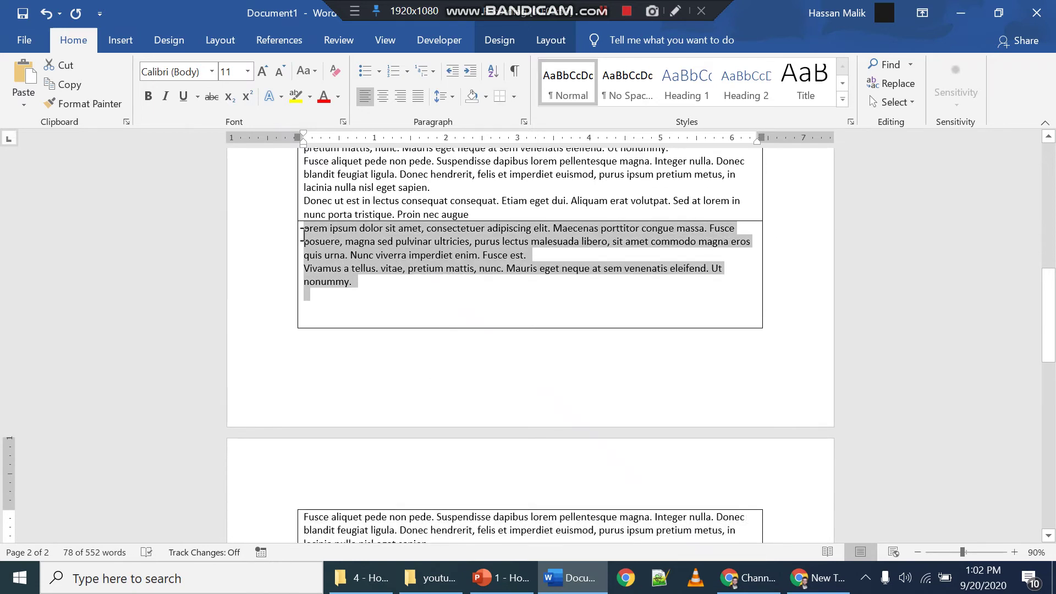
pyautogui.scroll(4, 543, 518)
pyautogui.scroll(-7, 570, 506)
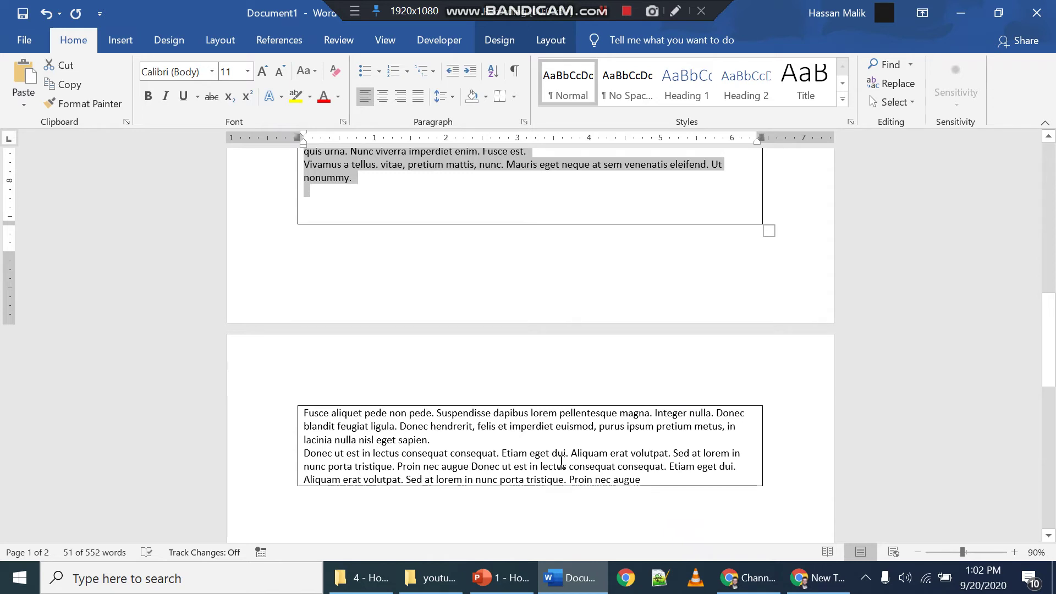
pyautogui.click(544, 170)
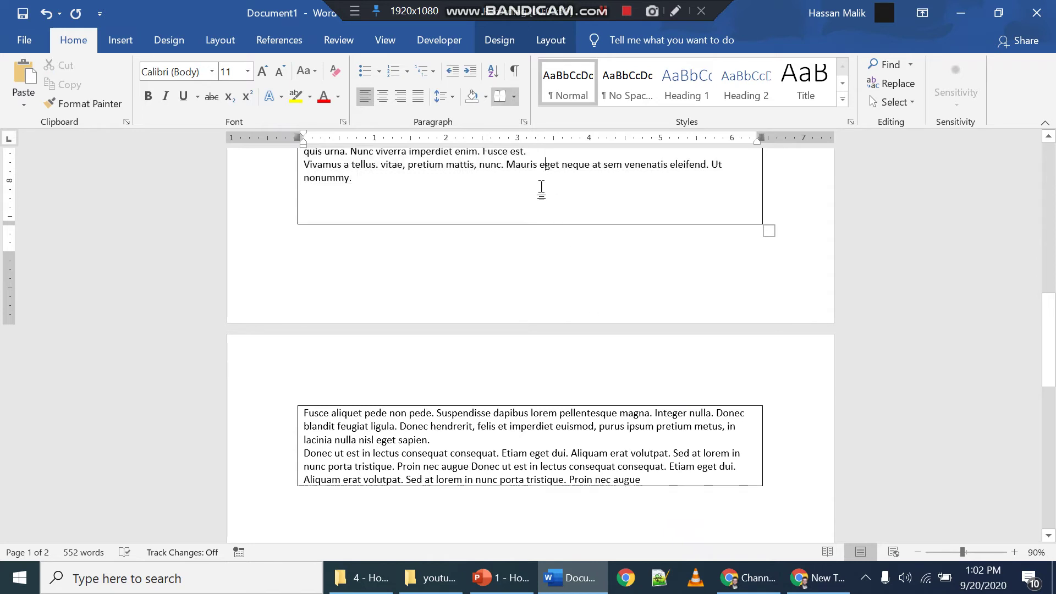
pyautogui.press('Delete')
pyautogui.press('Delete')
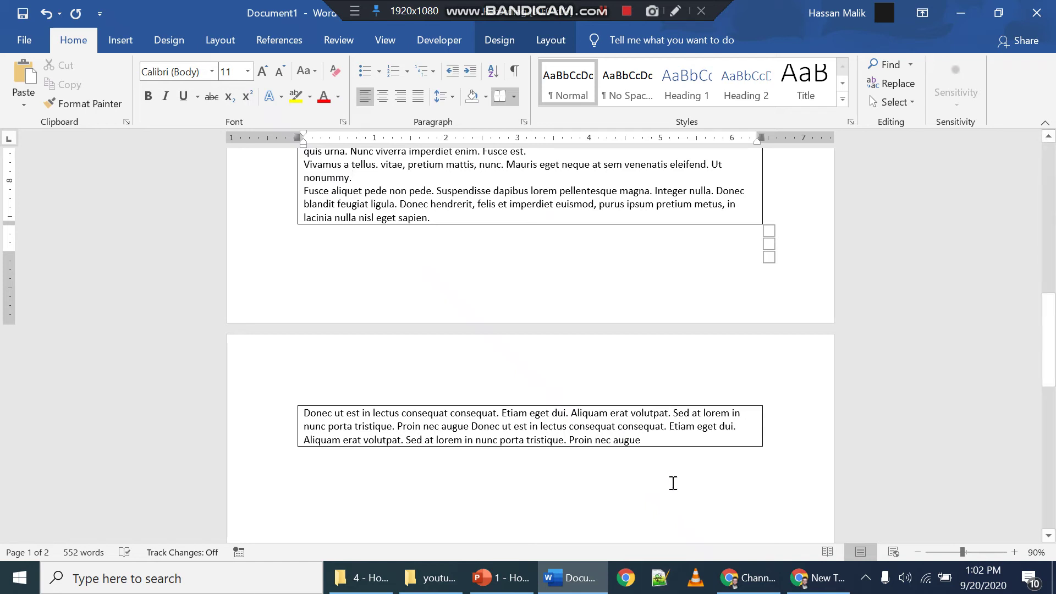
pyautogui.scroll(3, 671, 483)
pyautogui.click(653, 382)
pyautogui.hotkey('ctrl', 'z')
pyautogui.hotkey('ctrl', 'z')
pyautogui.hotkey('ctrl', 'z')
pyautogui.hotkey('ctrl', 'z')
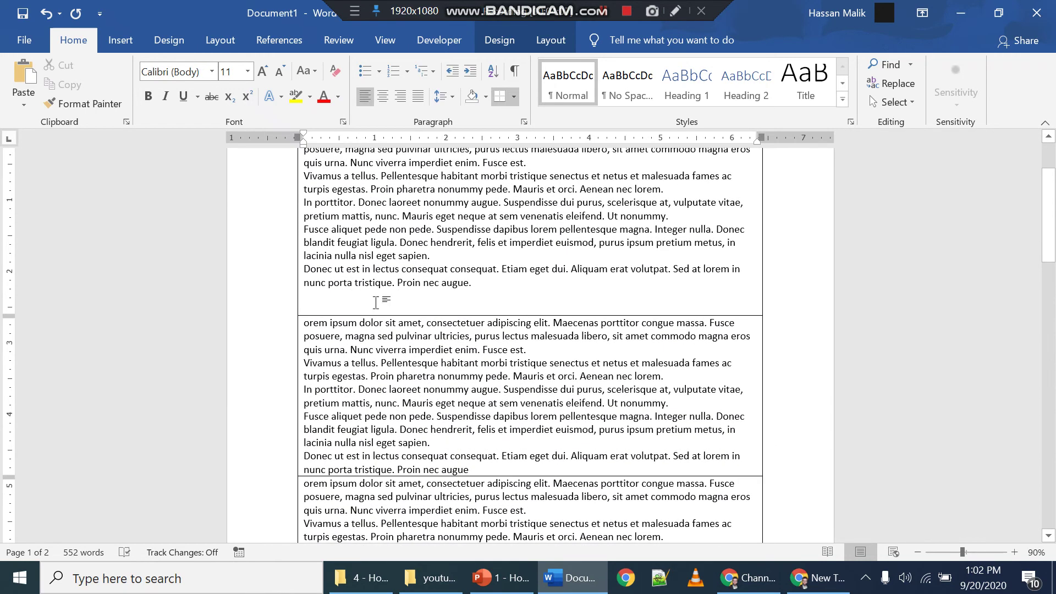
# Raise the top margin on the vertical ruler and confirm the table's last row now ends on page 1
pyautogui.scroll(5, 422, 332)
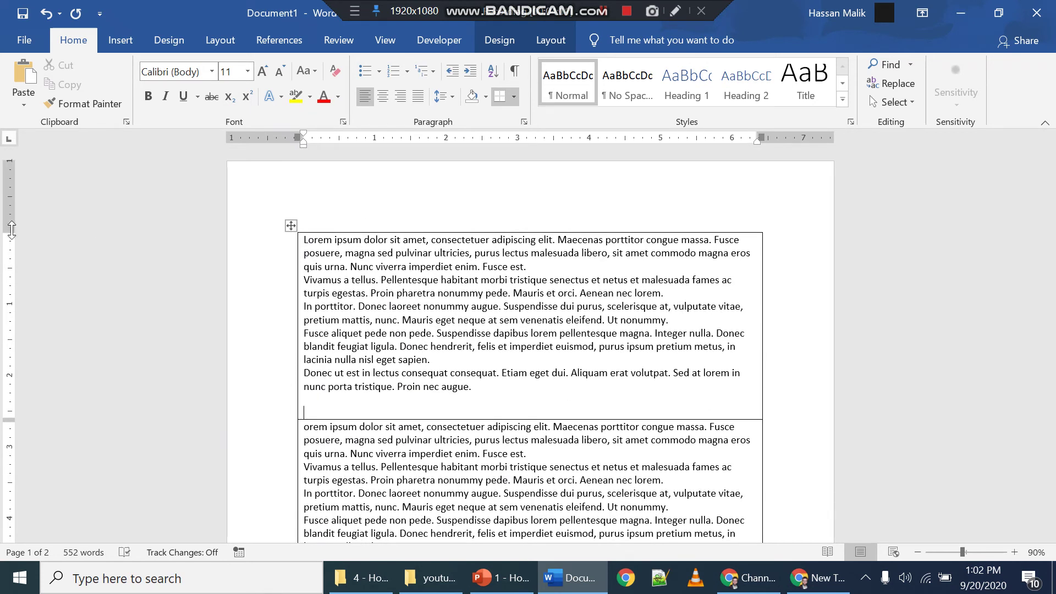
pyautogui.moveTo(6, 231); pyautogui.dragTo(5, 184)
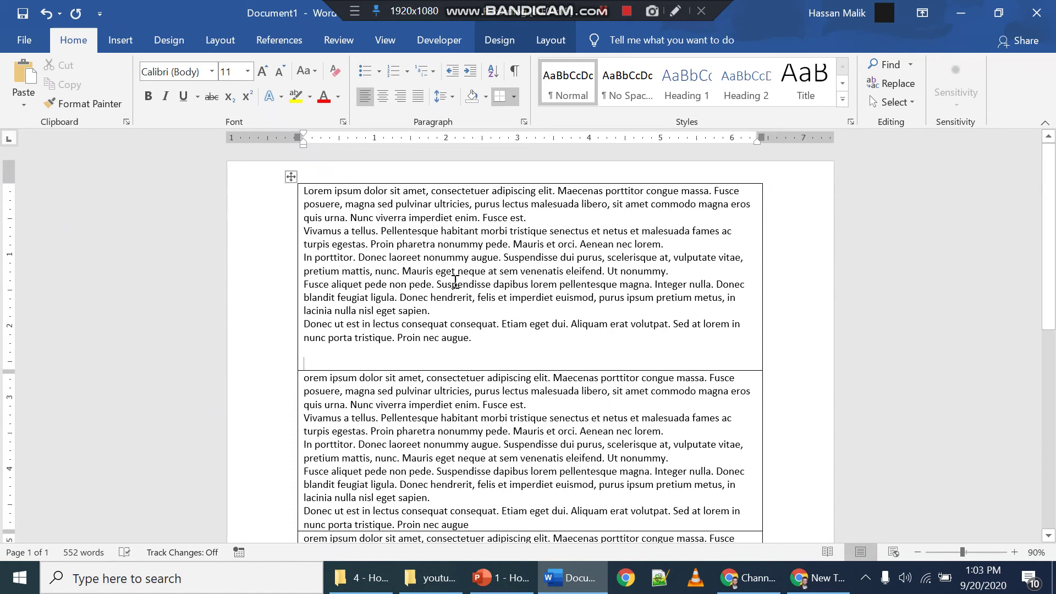
pyautogui.scroll(-6, 417, 309)
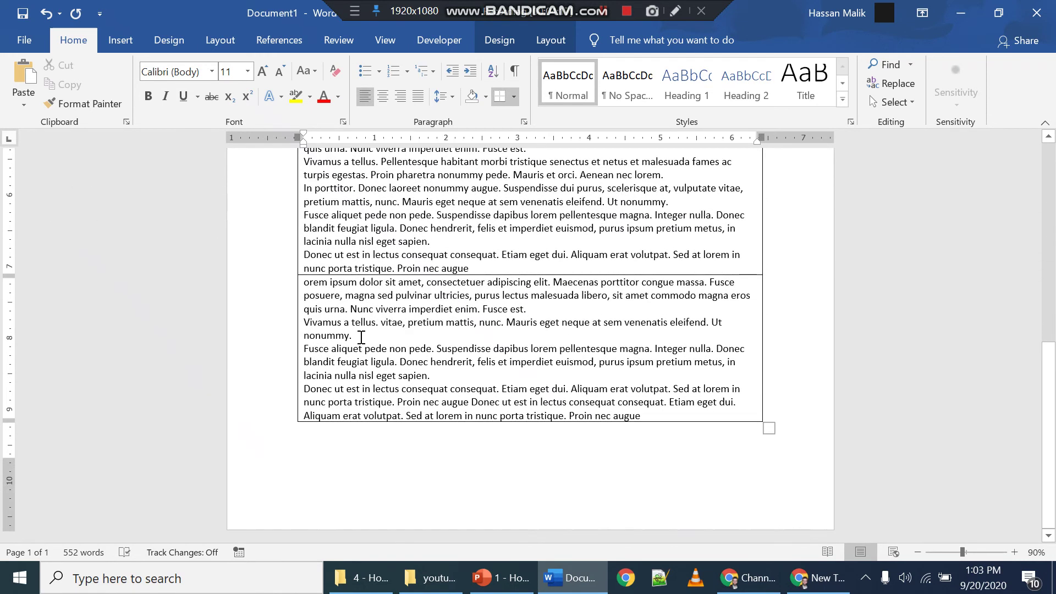
pyautogui.click(388, 465)
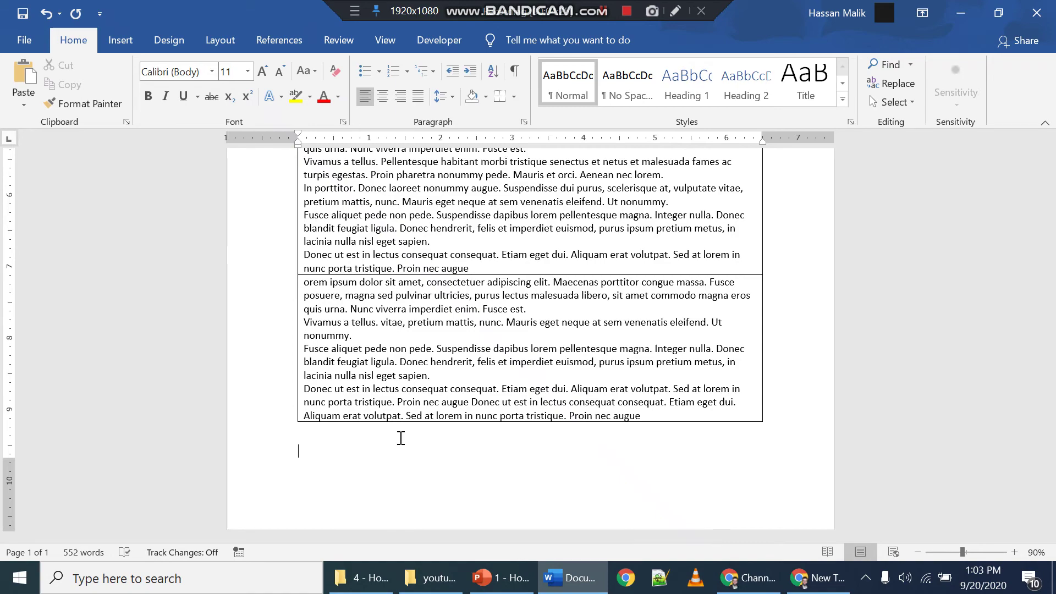
pyautogui.scroll(6, 401, 438)
pyautogui.scroll(-6, 403, 448)
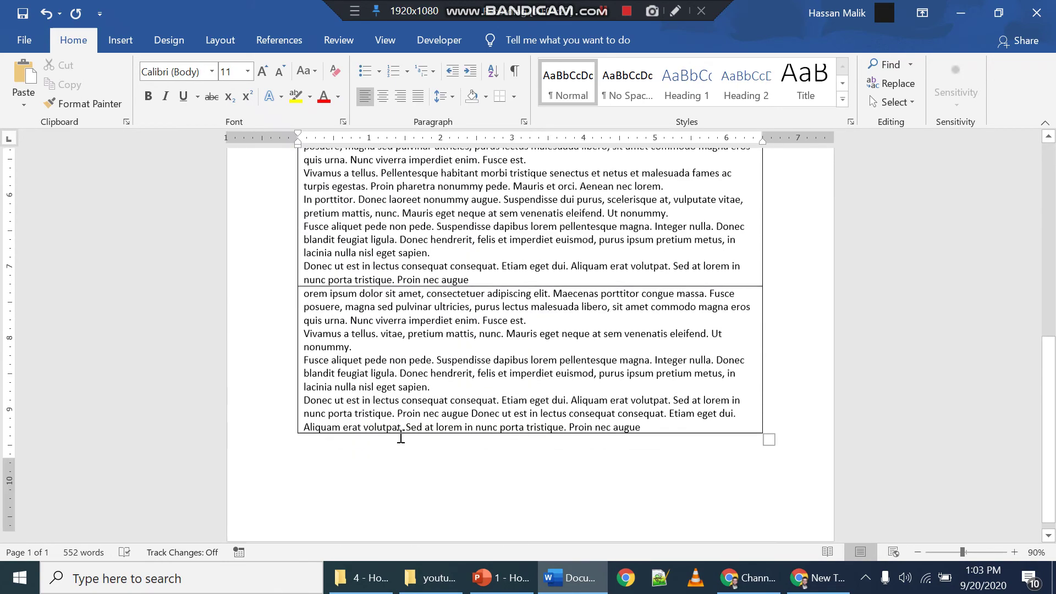
pyautogui.scroll(6, 667, 358)
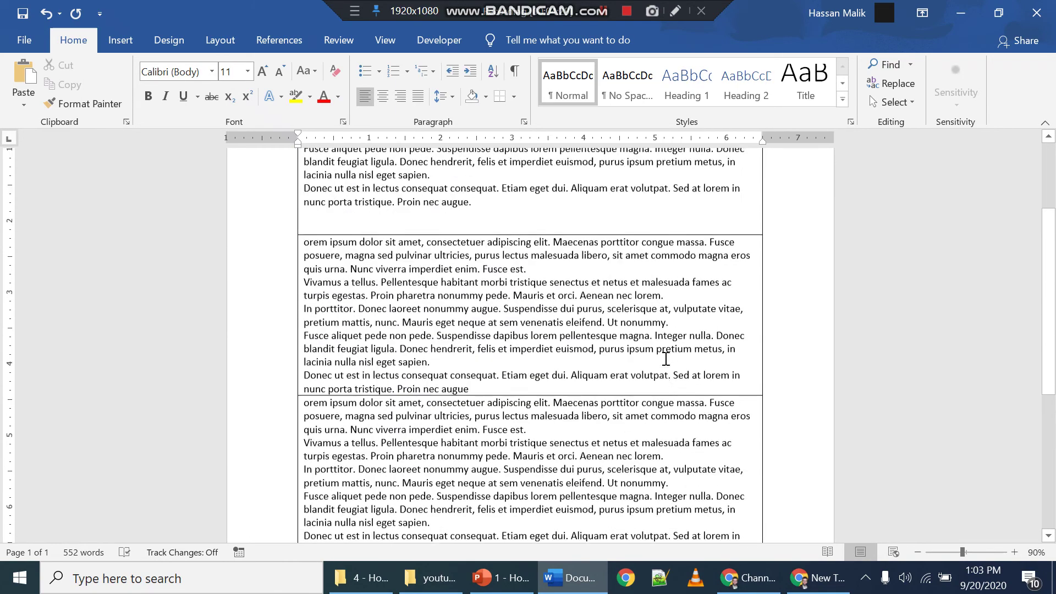
pyautogui.scroll(-5, 649, 438)
pyautogui.scroll(-1, 649, 438)
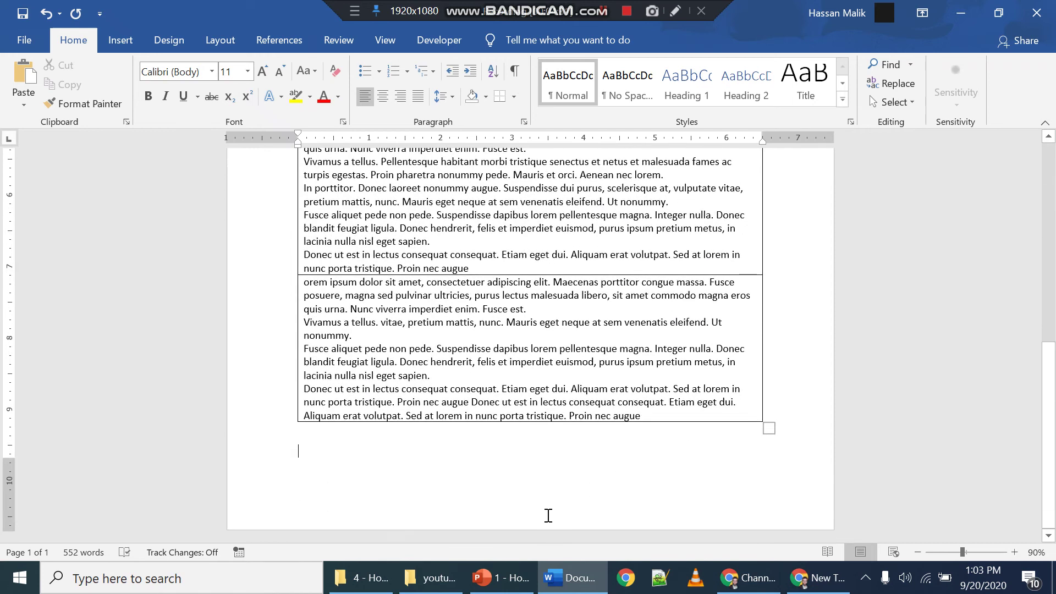
# In PowerPoint, highlight 'Remove Extra' and the 'Reduce Font Size' item on the summary slide
pyautogui.click(526, 576)
pyautogui.scroll(-1, 428, 352)
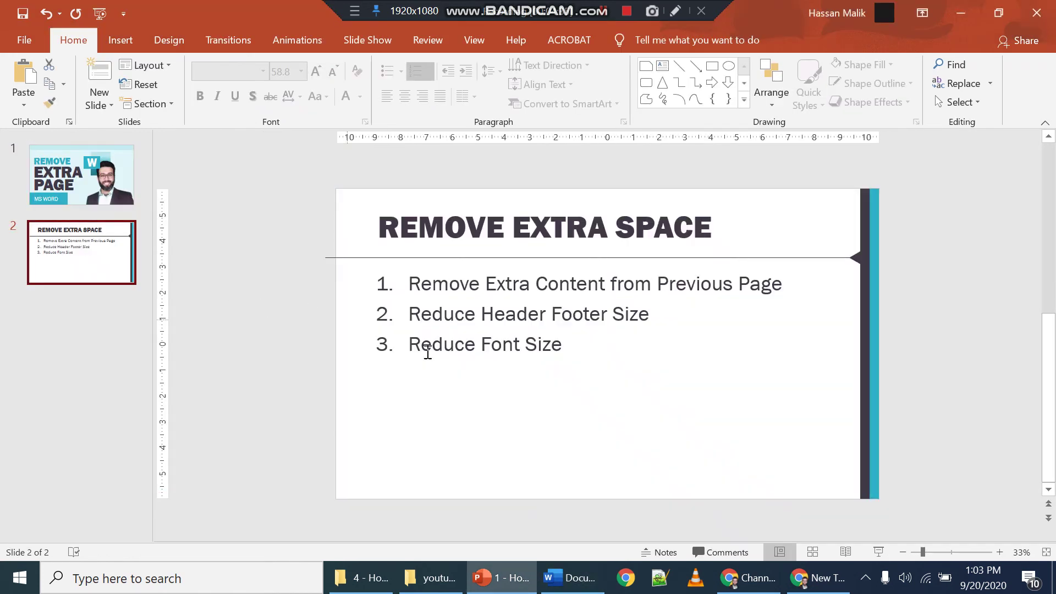
pyautogui.moveTo(451, 292); pyautogui.dragTo(530, 288)
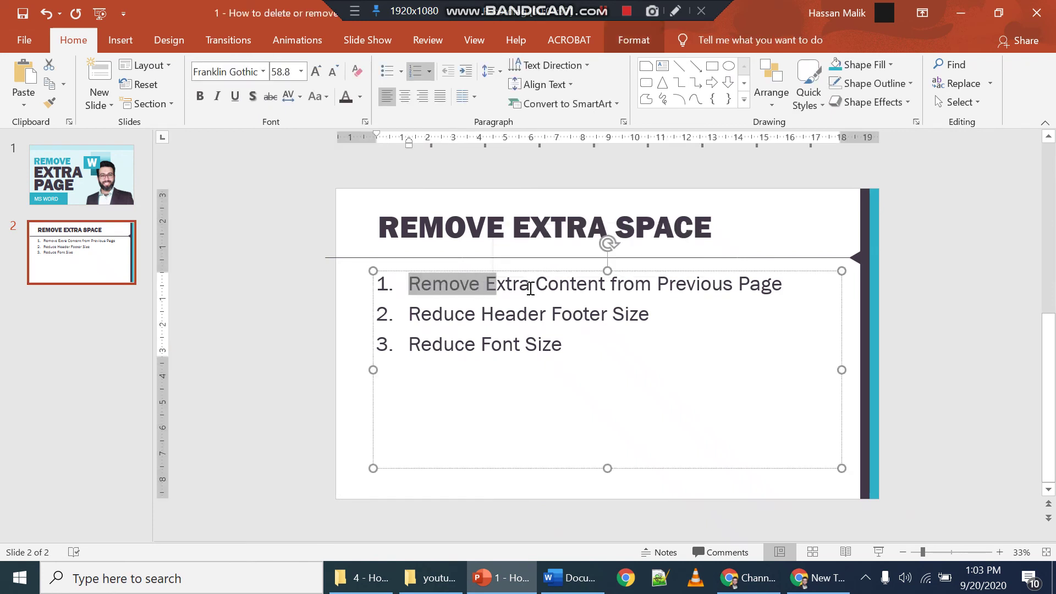
pyautogui.click(530, 289)
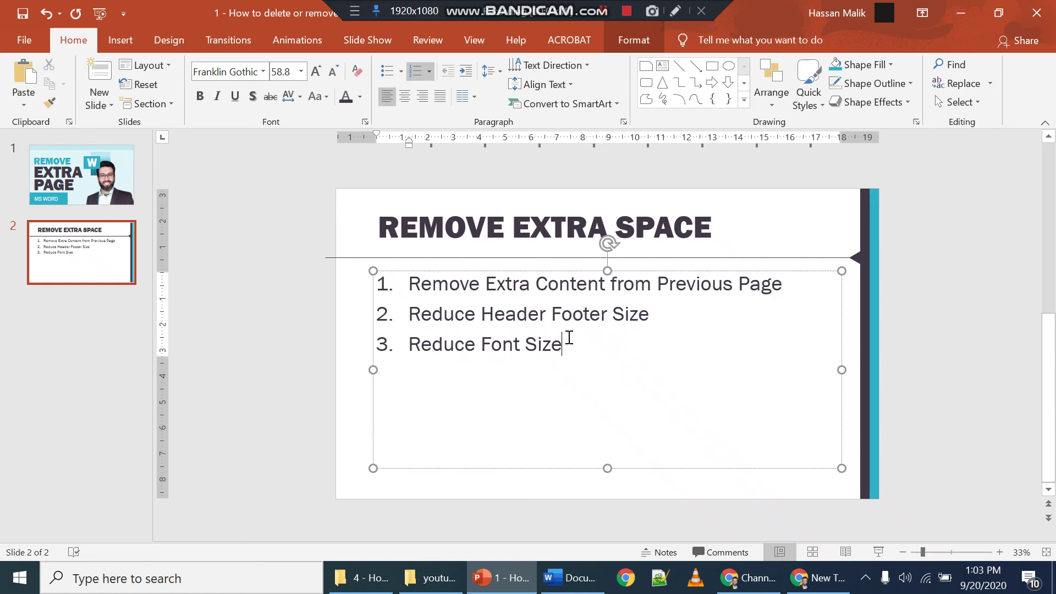
pyautogui.moveTo(568, 342); pyautogui.dragTo(409, 344)
# Switch back to Word and scroll to the top of the single-page, 552-word table document
pyautogui.click(569, 578)
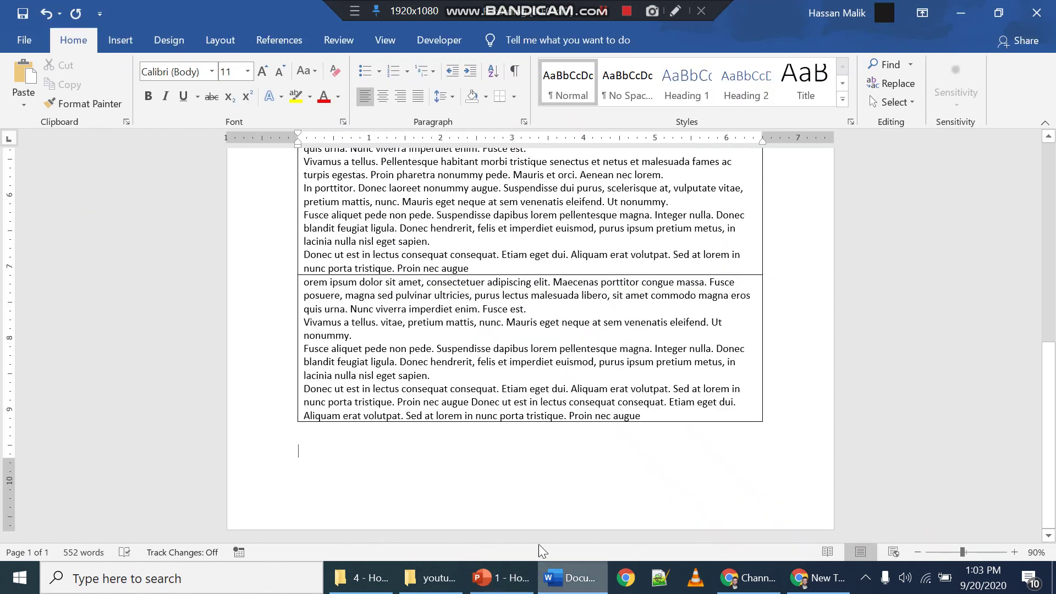
pyautogui.scroll(3, 493, 423)
pyautogui.scroll(-6, 493, 424)
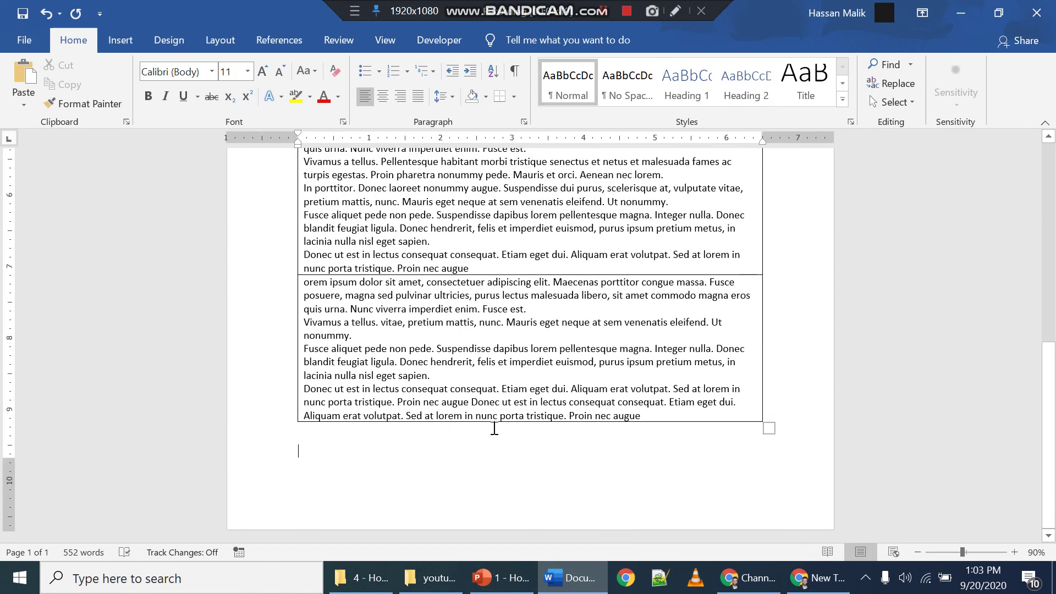
pyautogui.scroll(6, 476, 454)
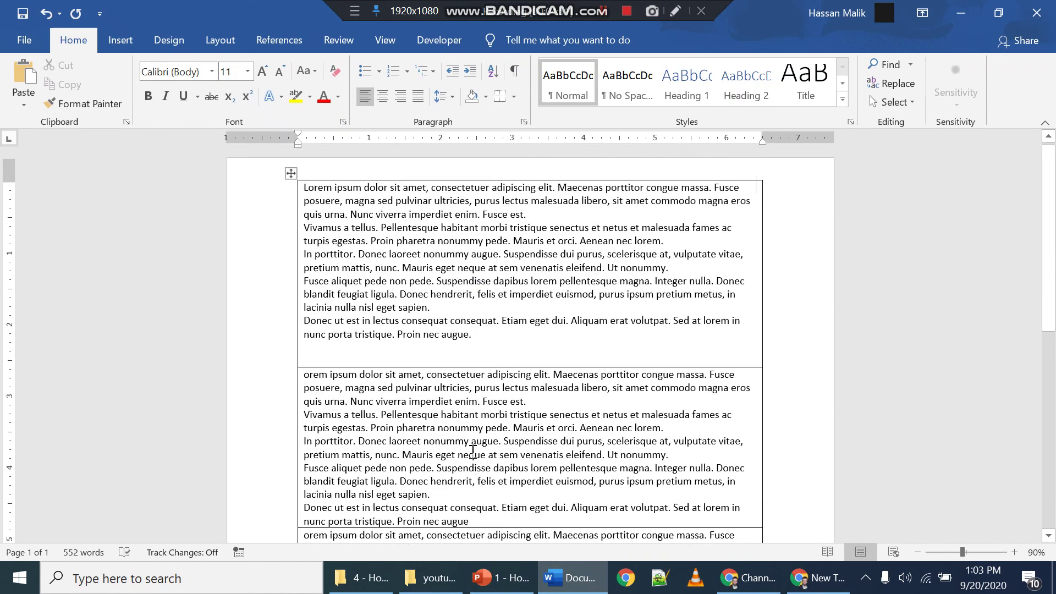